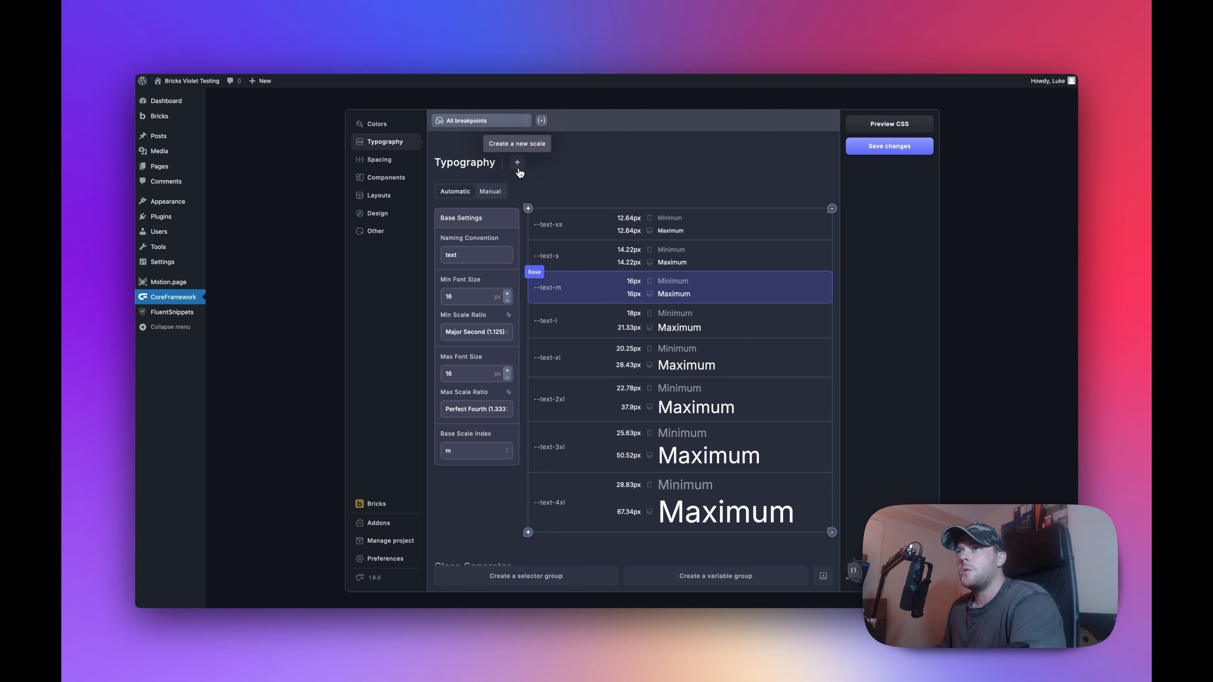
# Create a second typography scale and remove it again
pyautogui.click(516, 162)
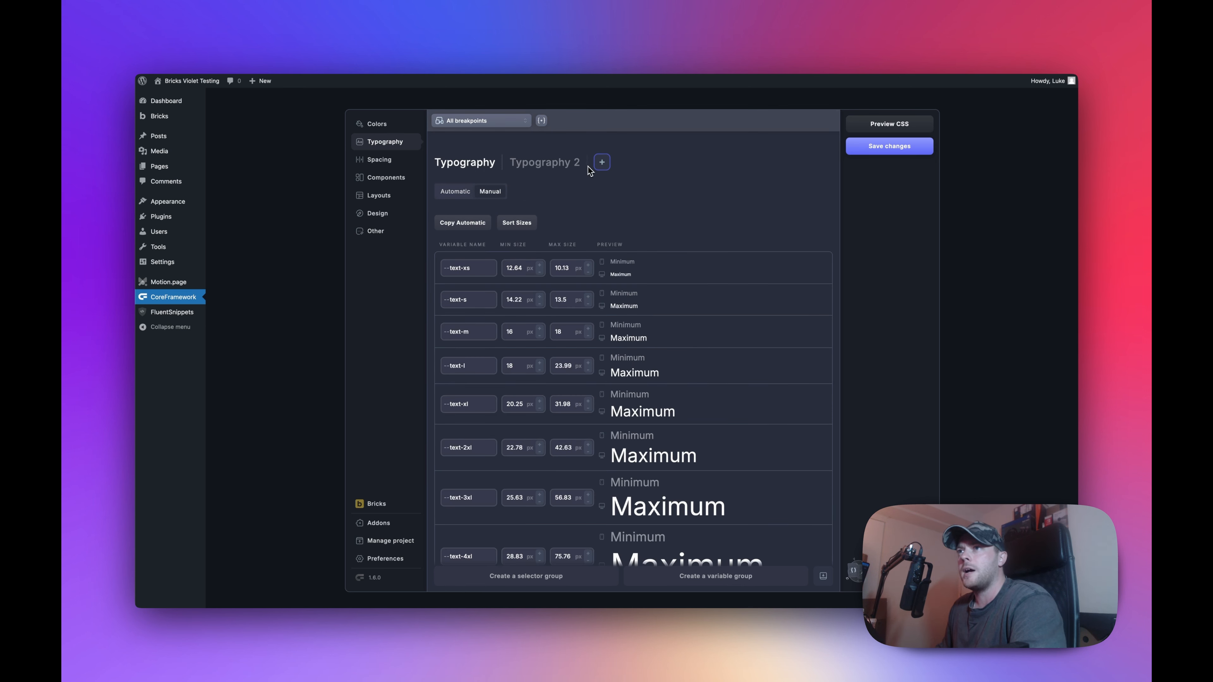
pyautogui.rightClick(548, 167)
pyautogui.click(503, 230)
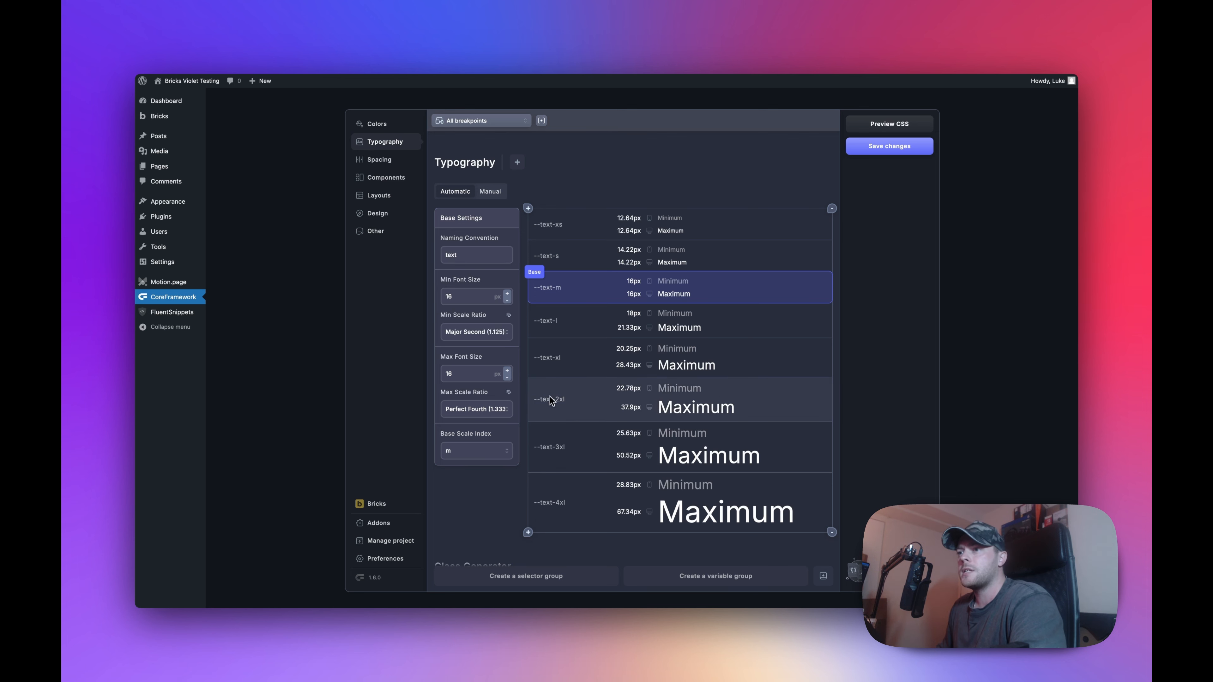
# Review the variable names and the minimum and maximum sizes in the manual typography mode, and return to automatic mode
pyautogui.click(490, 192)
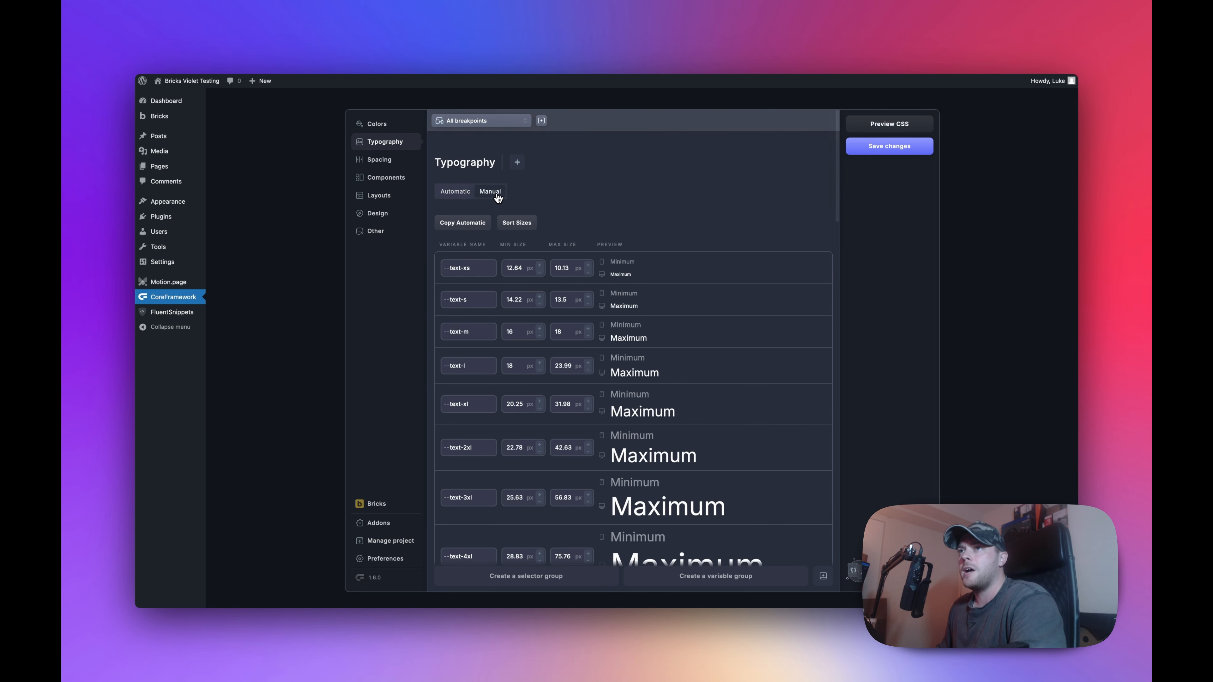
pyautogui.scroll(-3, 703, 266)
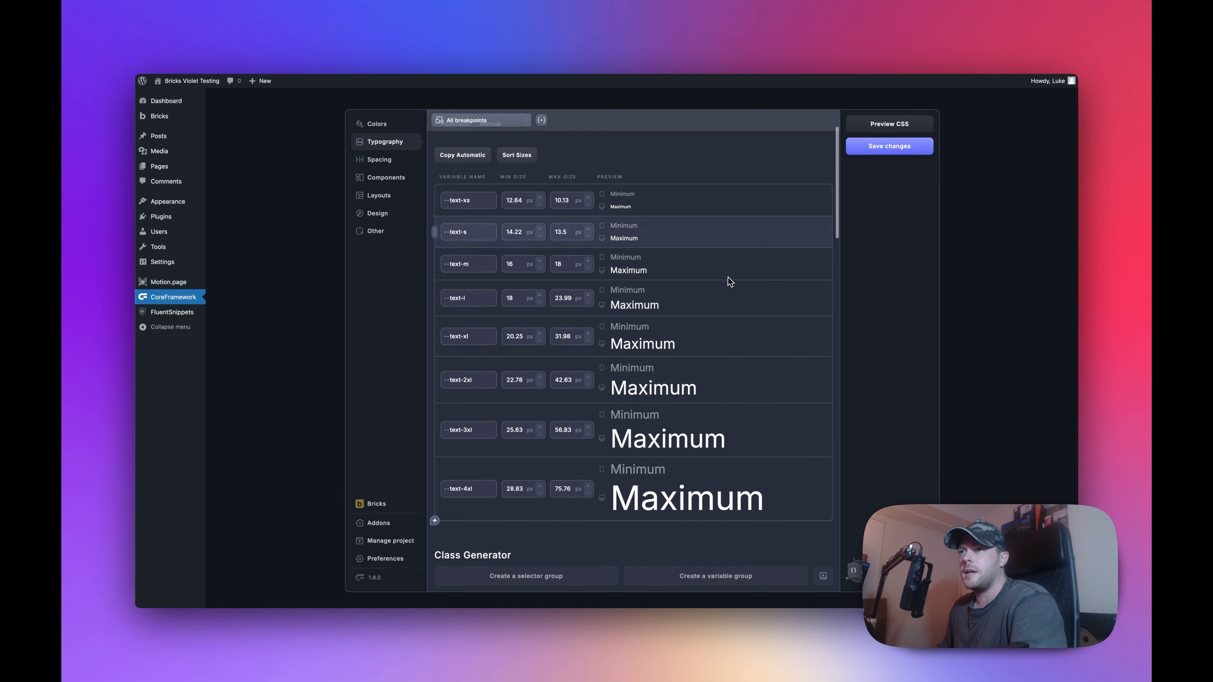
pyautogui.scroll(3, 556, 230)
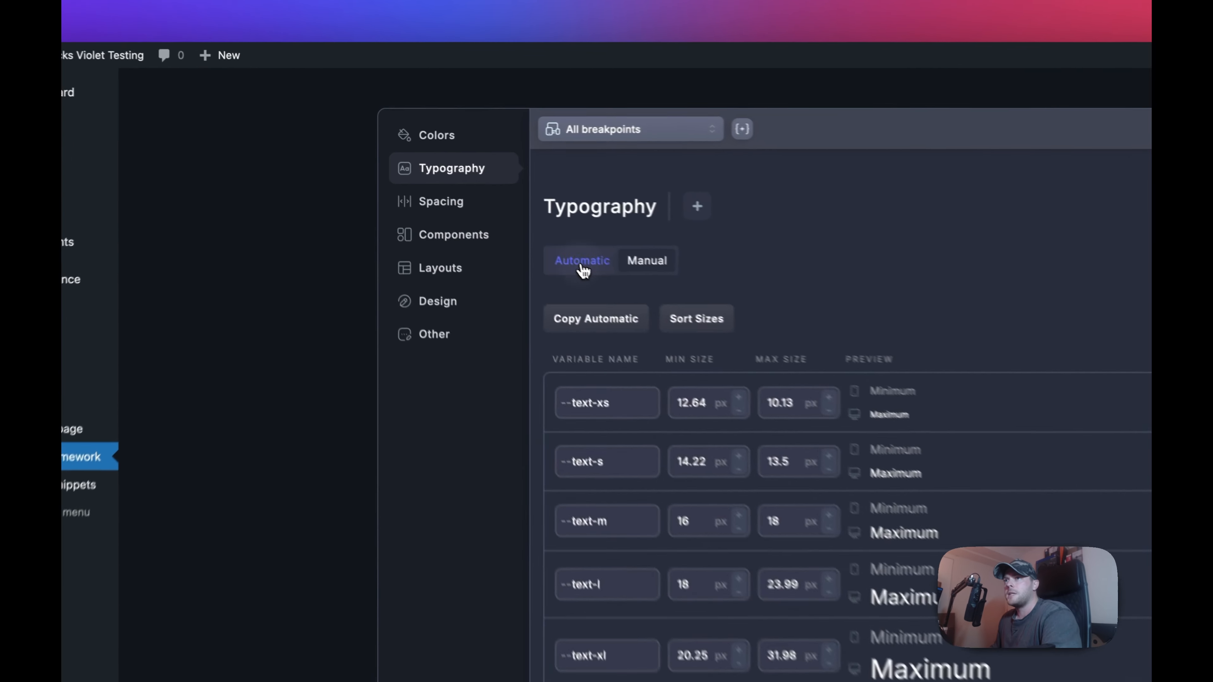
pyautogui.click(454, 193)
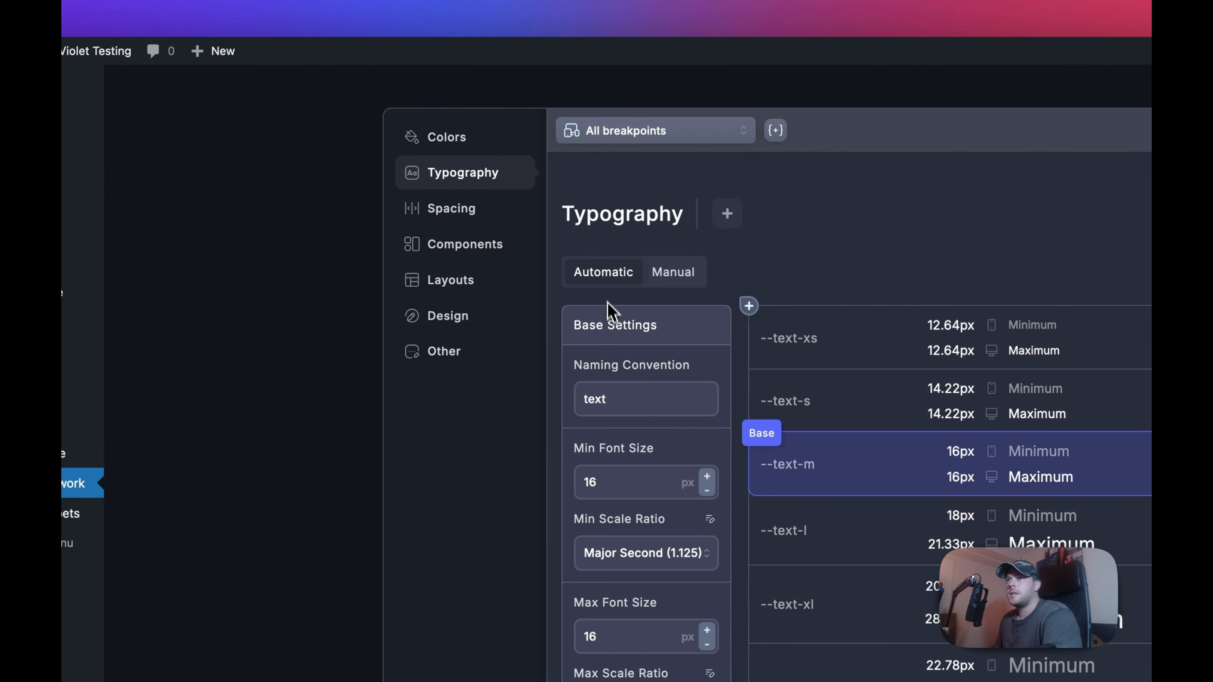
# Try "font" as the naming convention of the typography scale and restore it to "text"
pyautogui.moveTo(618, 398); pyautogui.dragTo(561, 395)
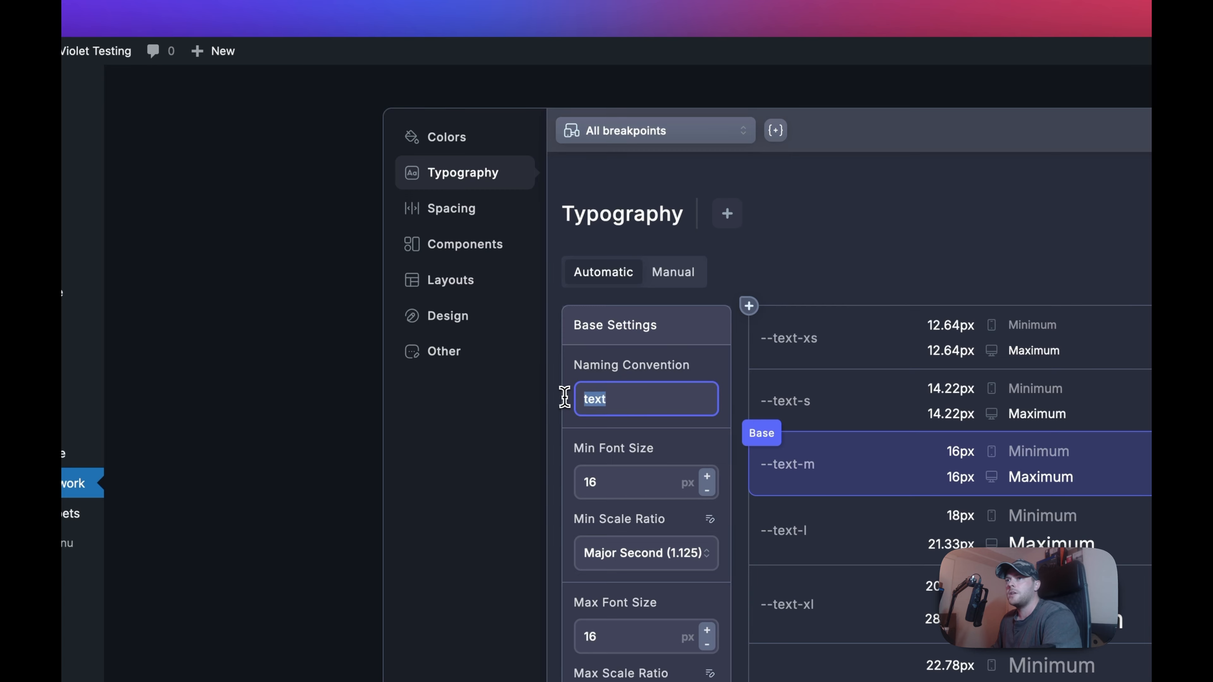
pyautogui.click(620, 400)
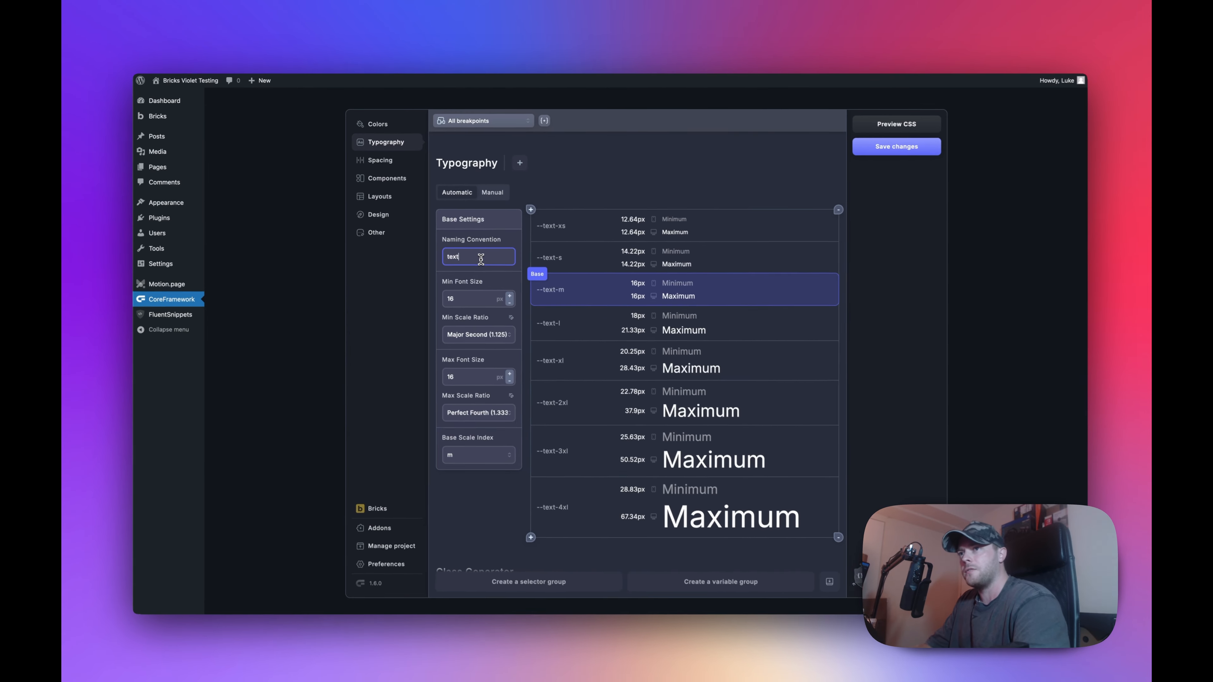
pyautogui.doubleClick(479, 258)
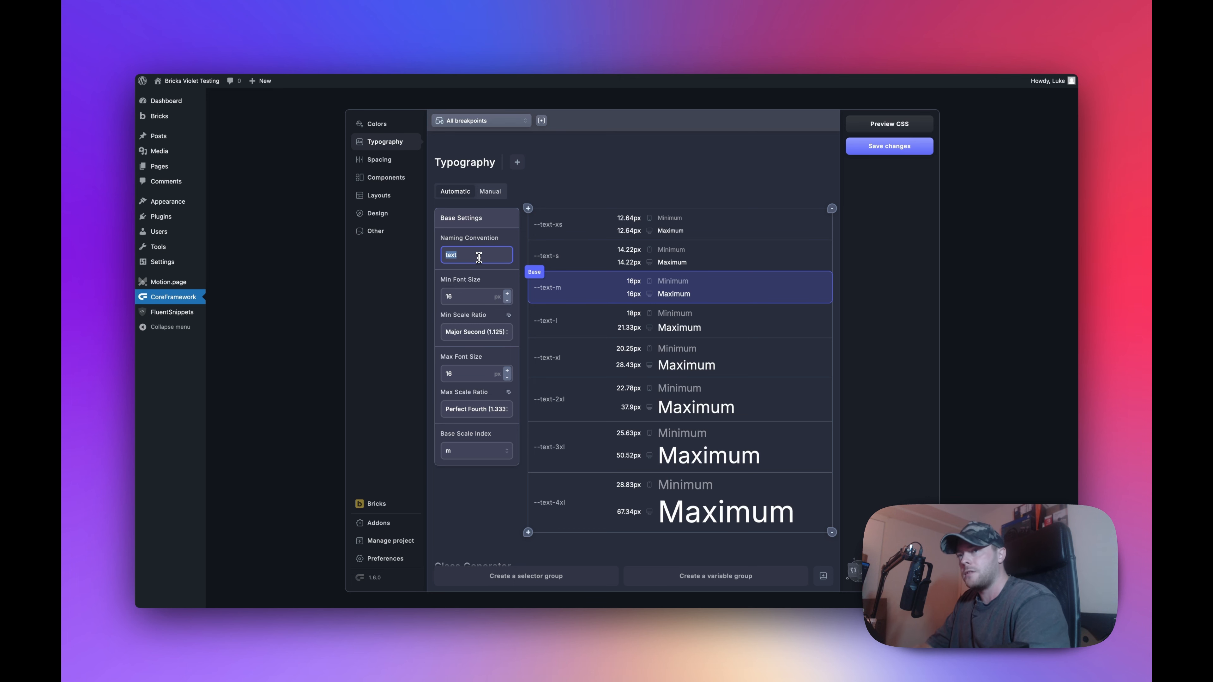
pyautogui.write('font')
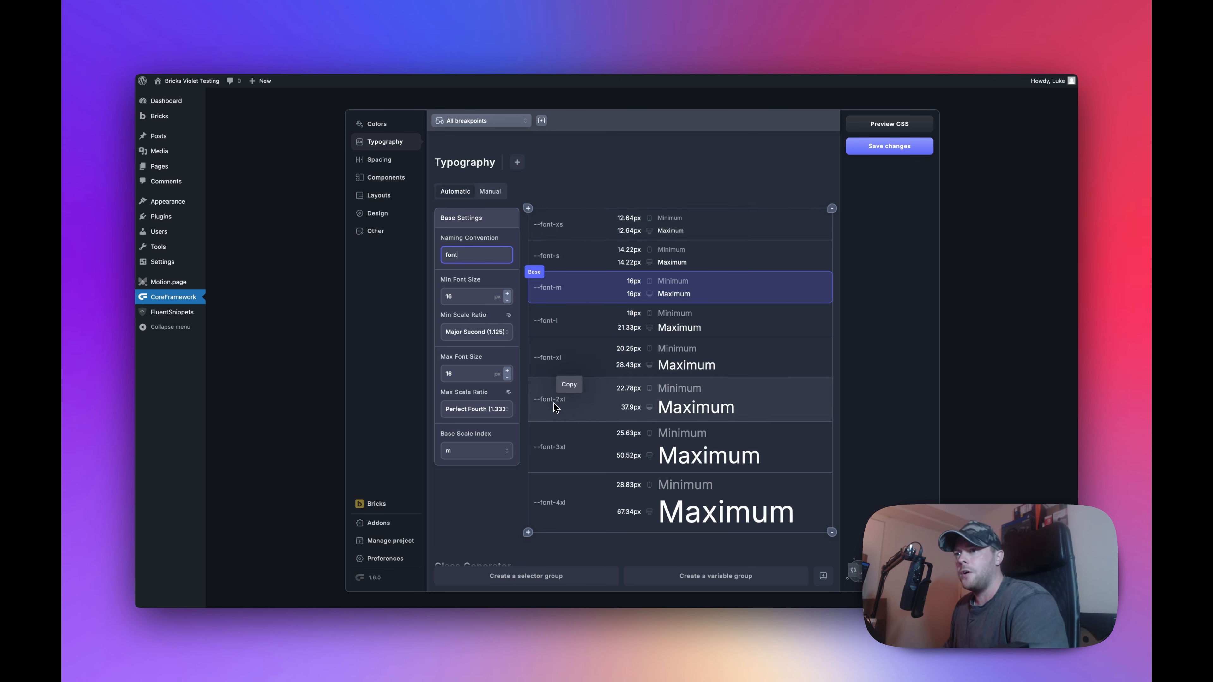
pyautogui.doubleClick(467, 256)
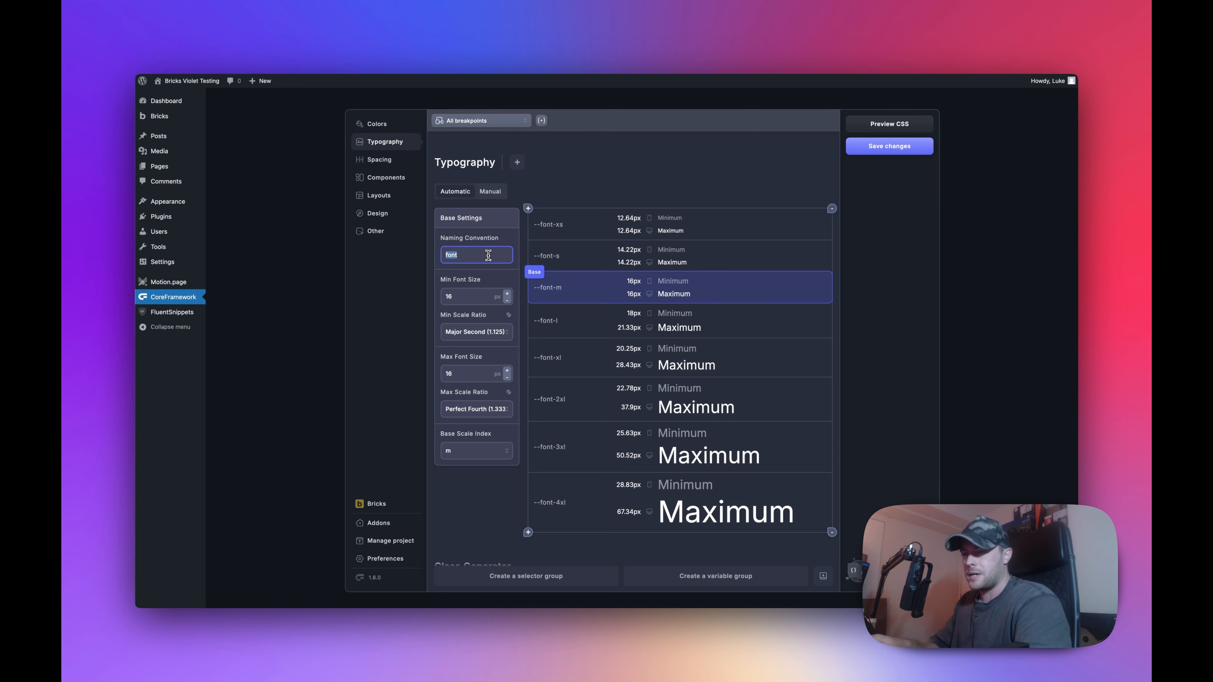
pyautogui.write('text')
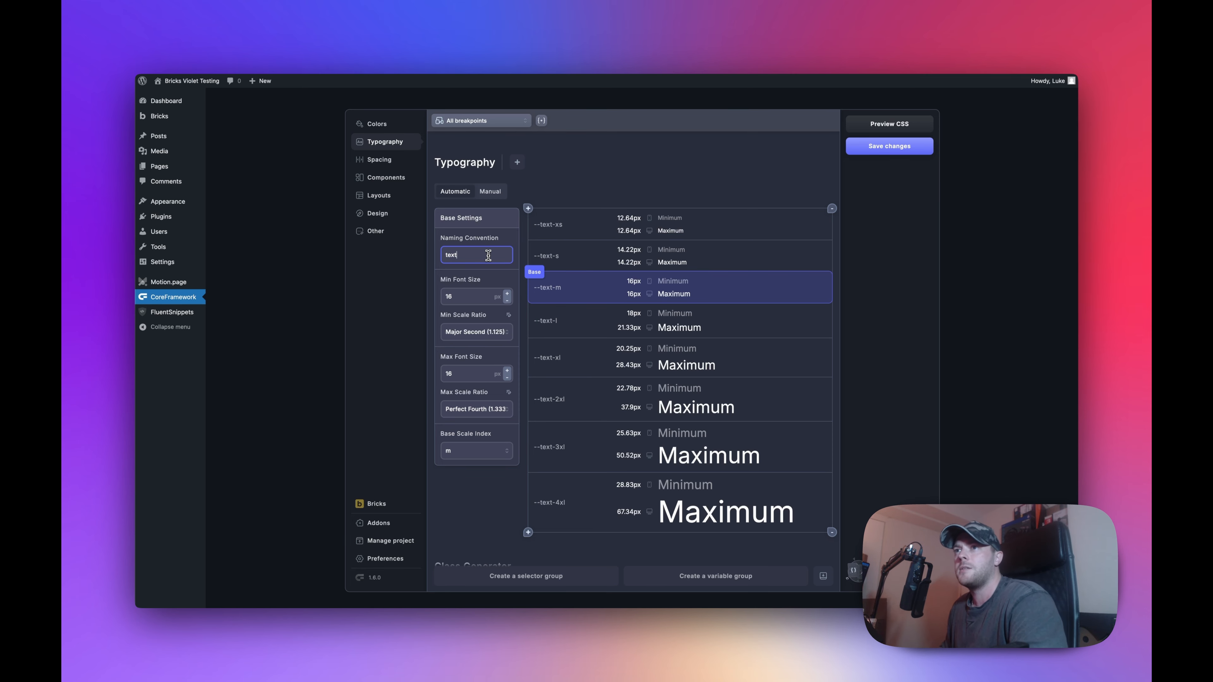
# Set the maximum font size of the typography scale to 18 px
pyautogui.click(462, 298)
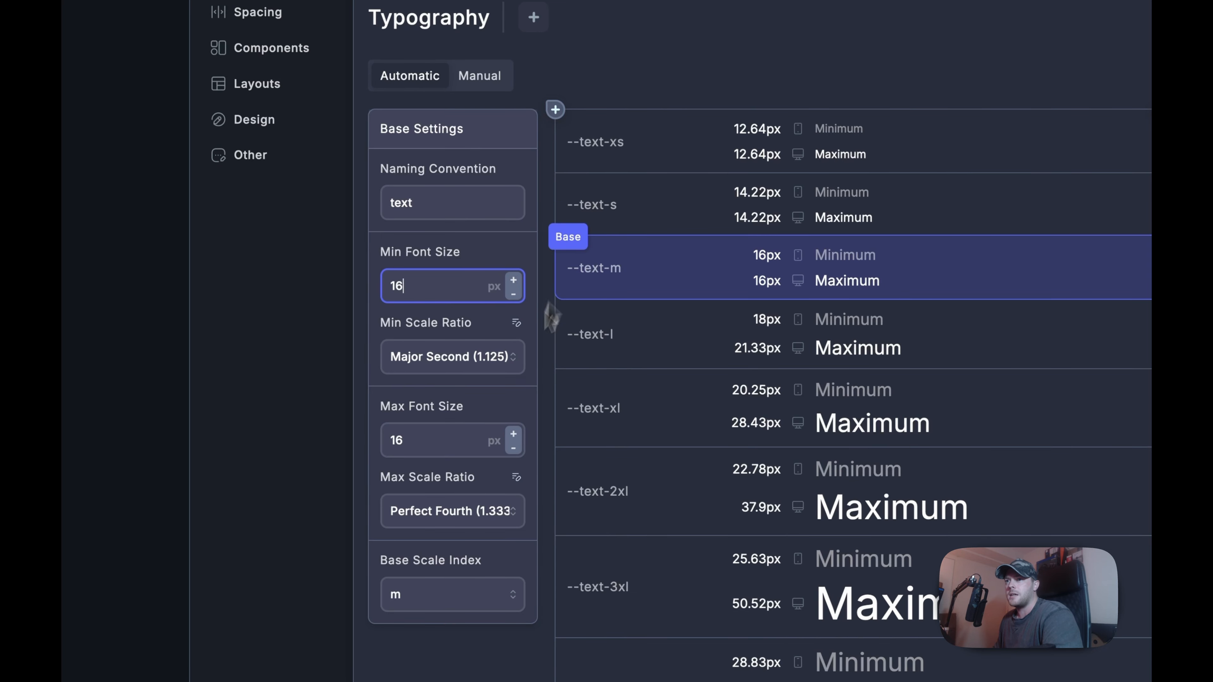
pyautogui.doubleClick(396, 440)
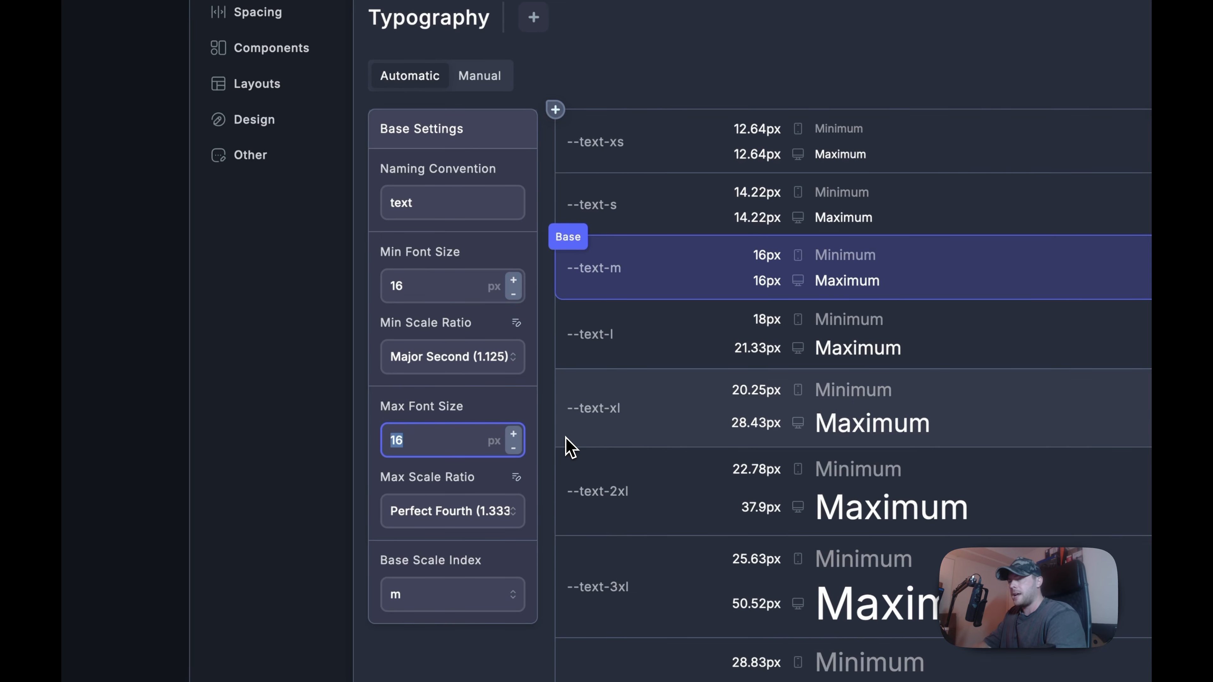
pyautogui.write('18')
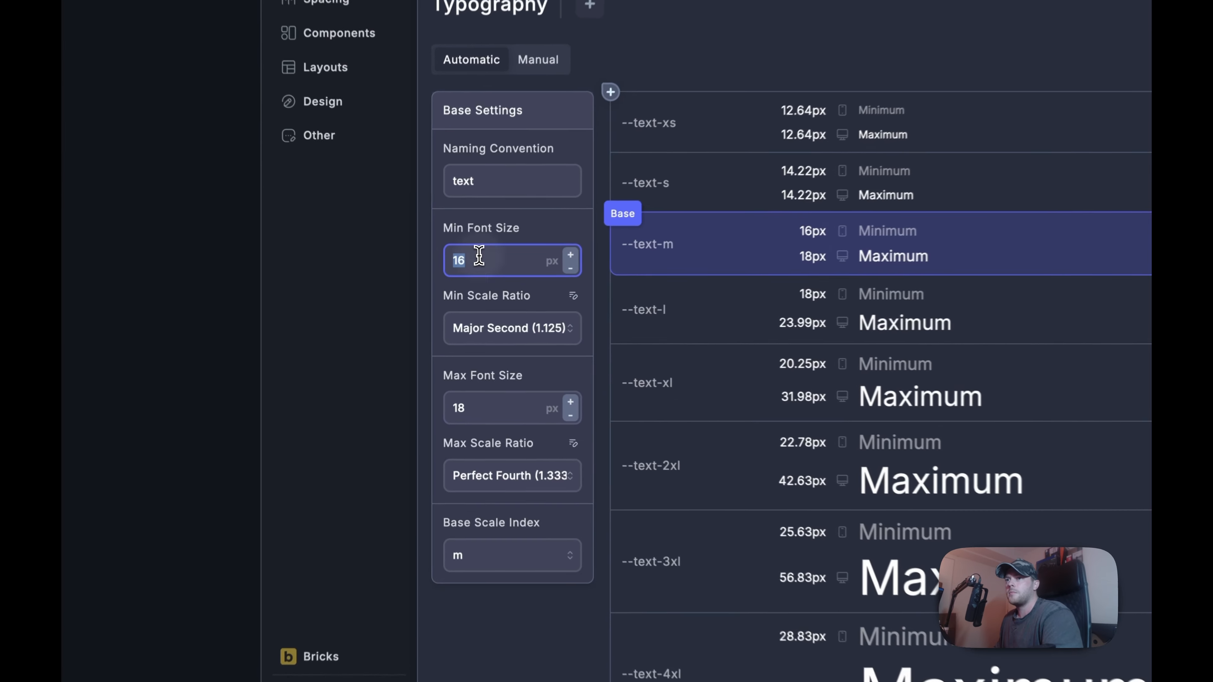
# Try base font sizes of 1 px minimum and 3 px maximum, and restore them to 16 px and 18 px
pyautogui.click(473, 296)
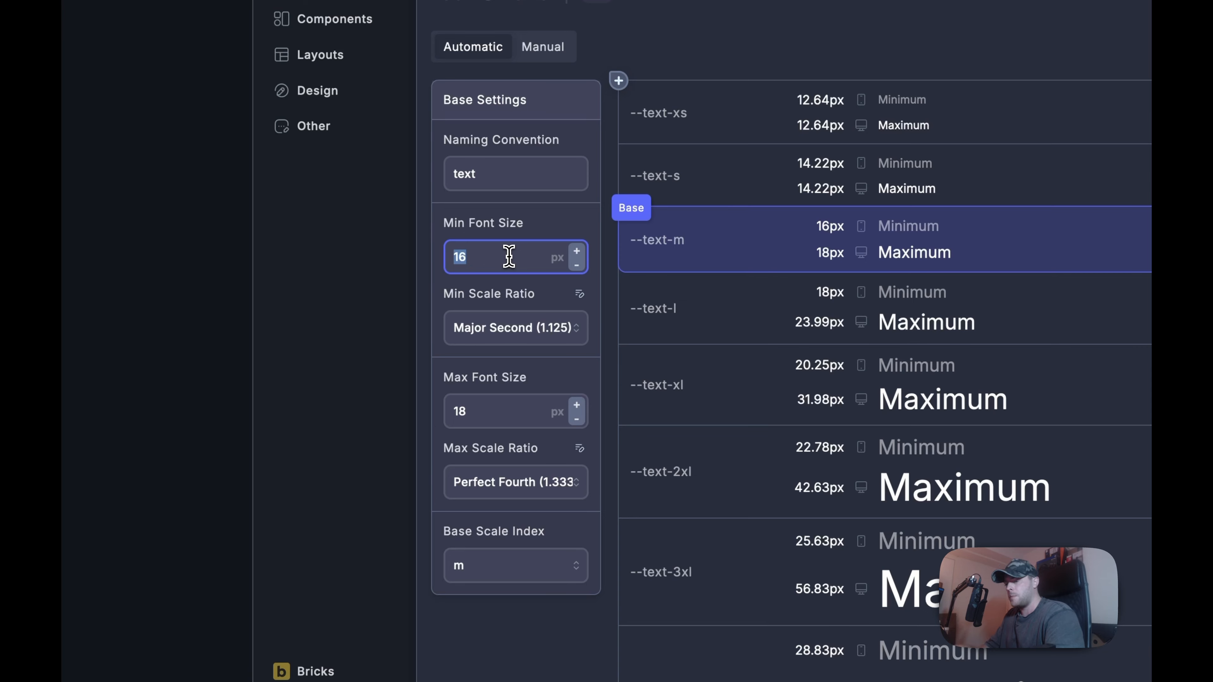
pyautogui.write('1')
pyautogui.click(475, 412)
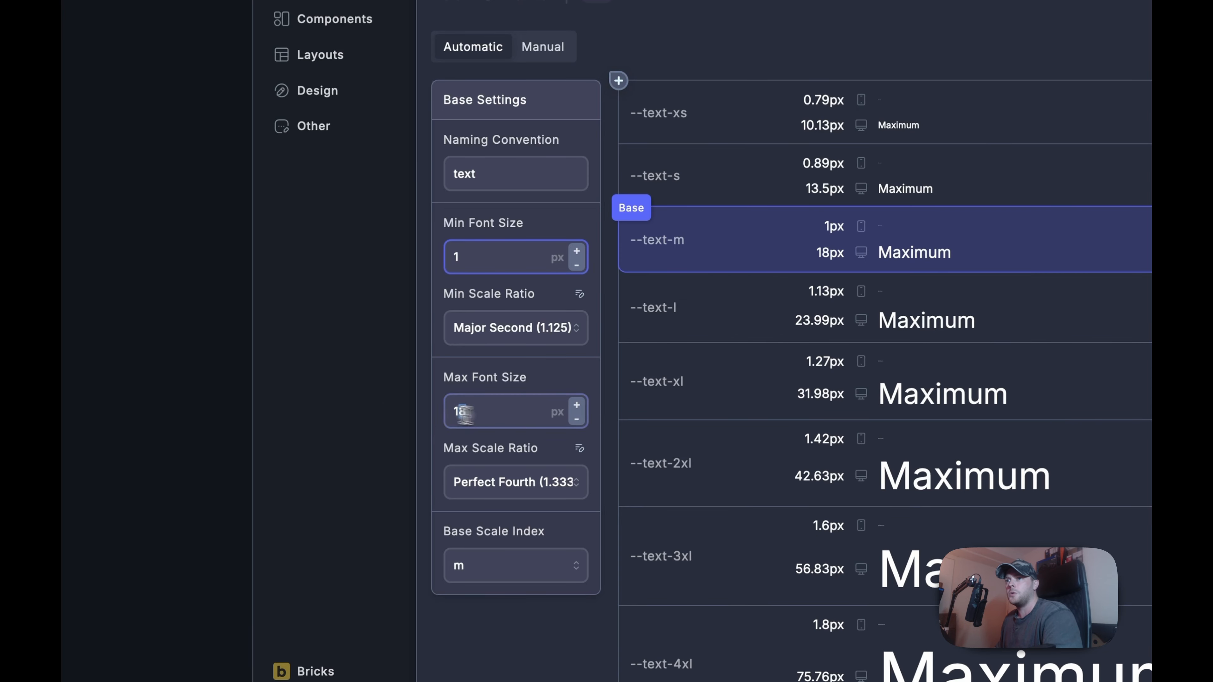
pyautogui.write('3')
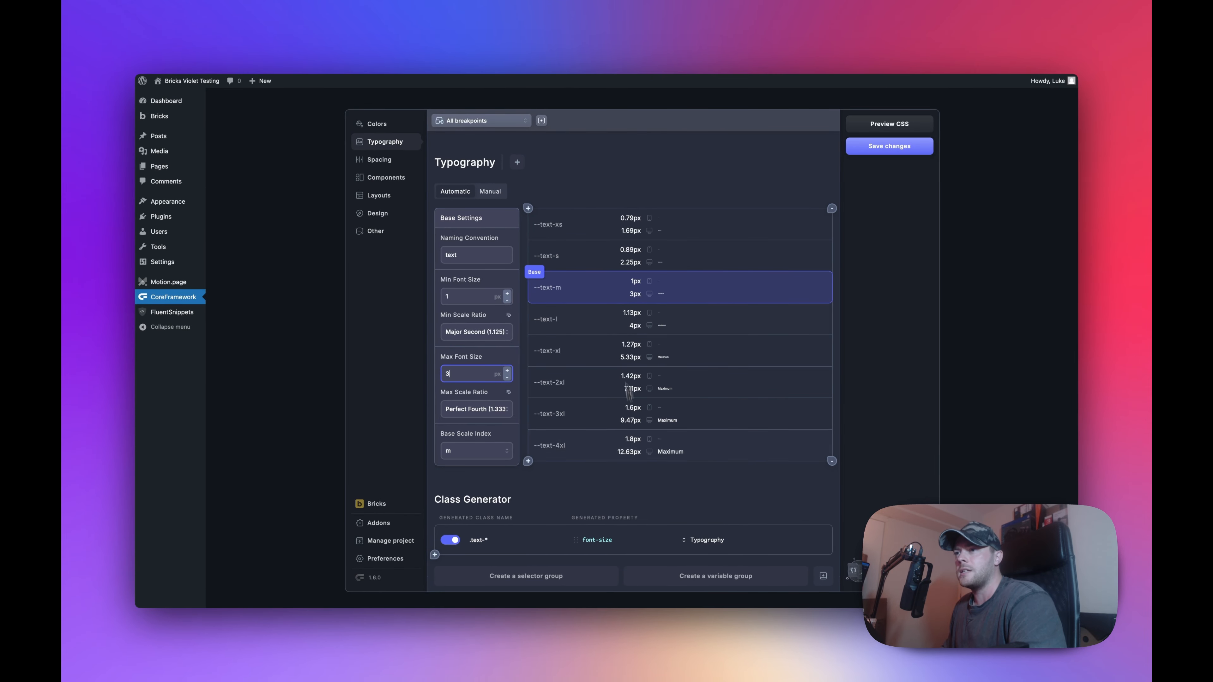
pyautogui.click(461, 298)
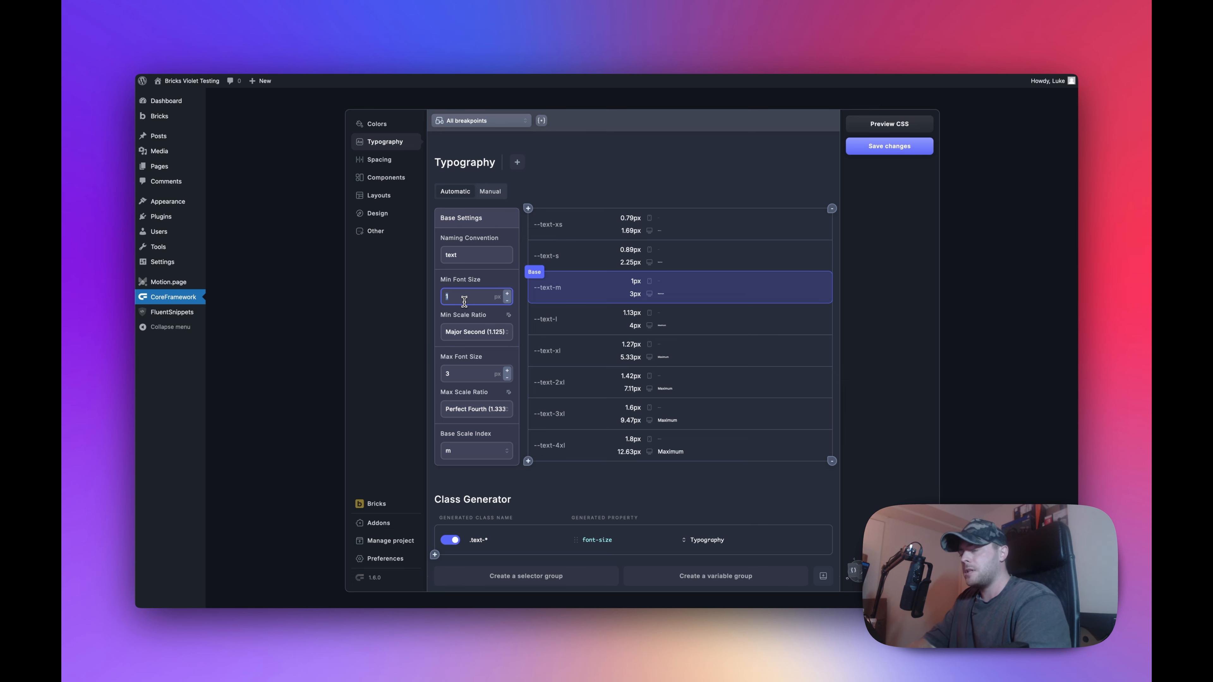
pyautogui.write('6')
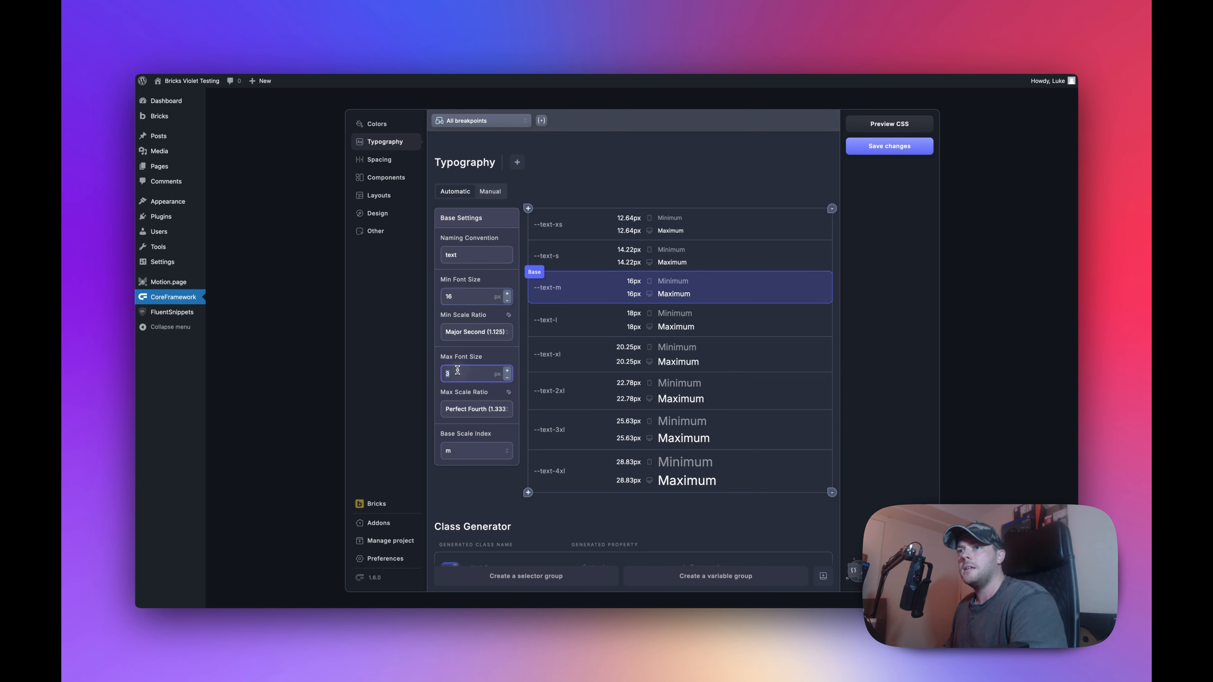
pyautogui.write('18')
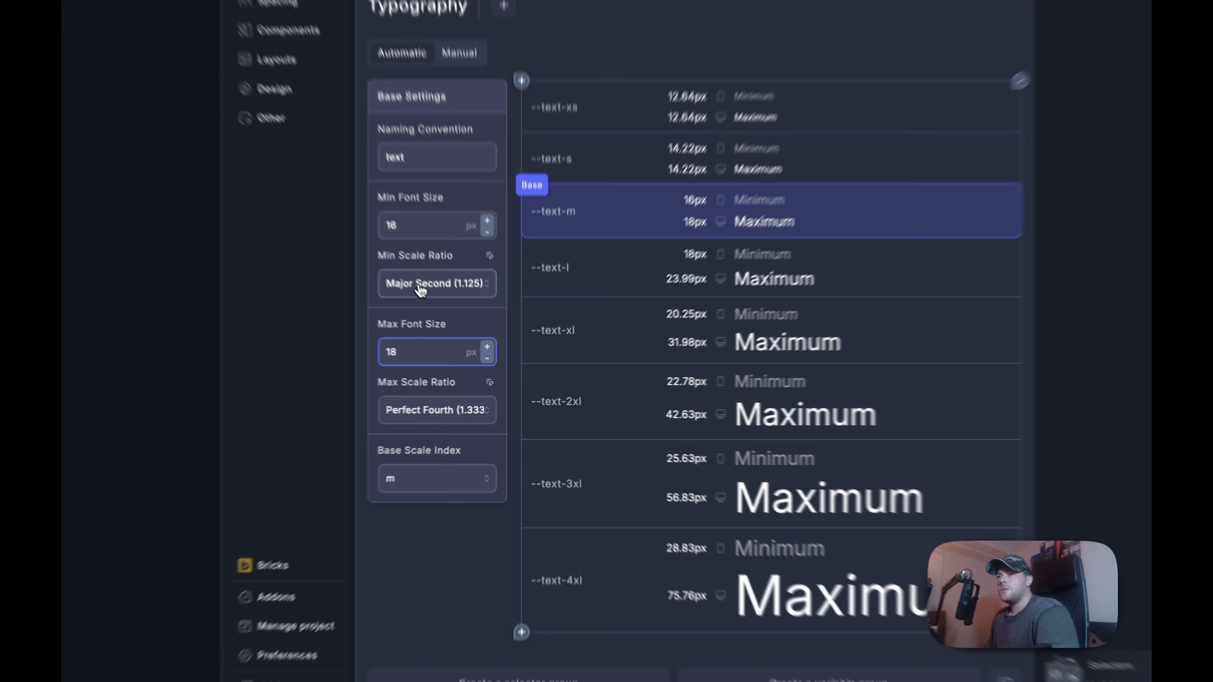
# Try Golden Ratio (1.667) and custom number entry for the minimum scale ratio, restoring the Major Second (1.125) preset each time
pyautogui.click(477, 333)
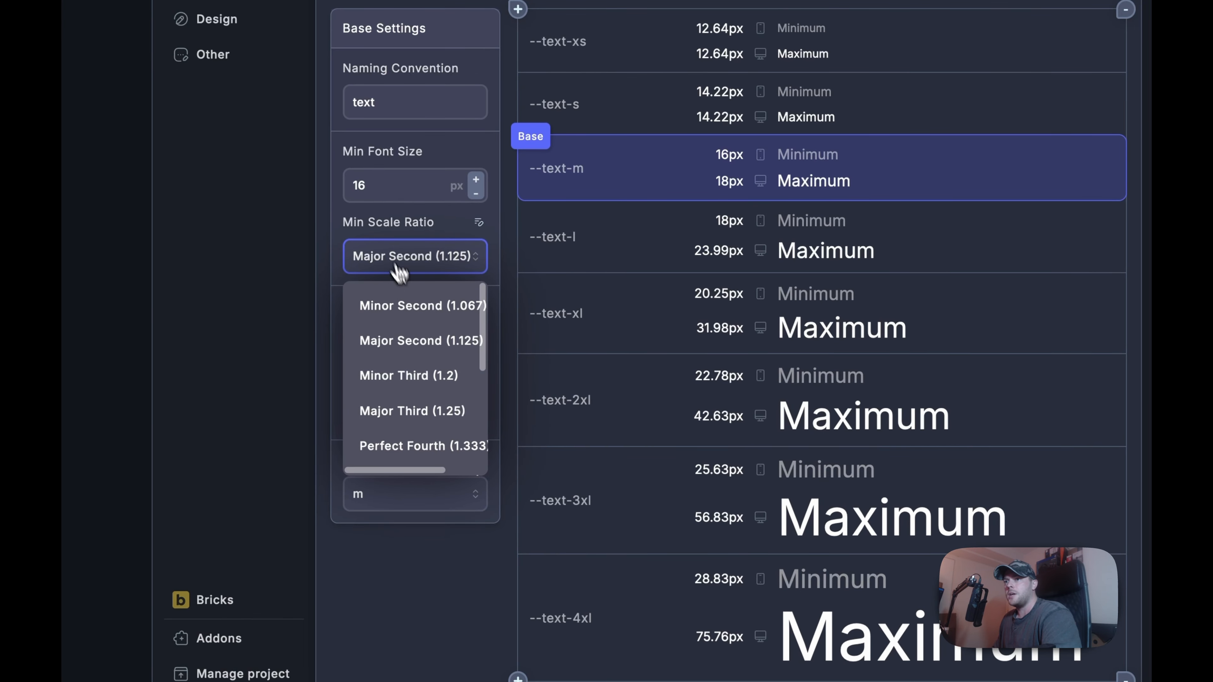
pyautogui.scroll(-3, 419, 423)
pyautogui.click(417, 430)
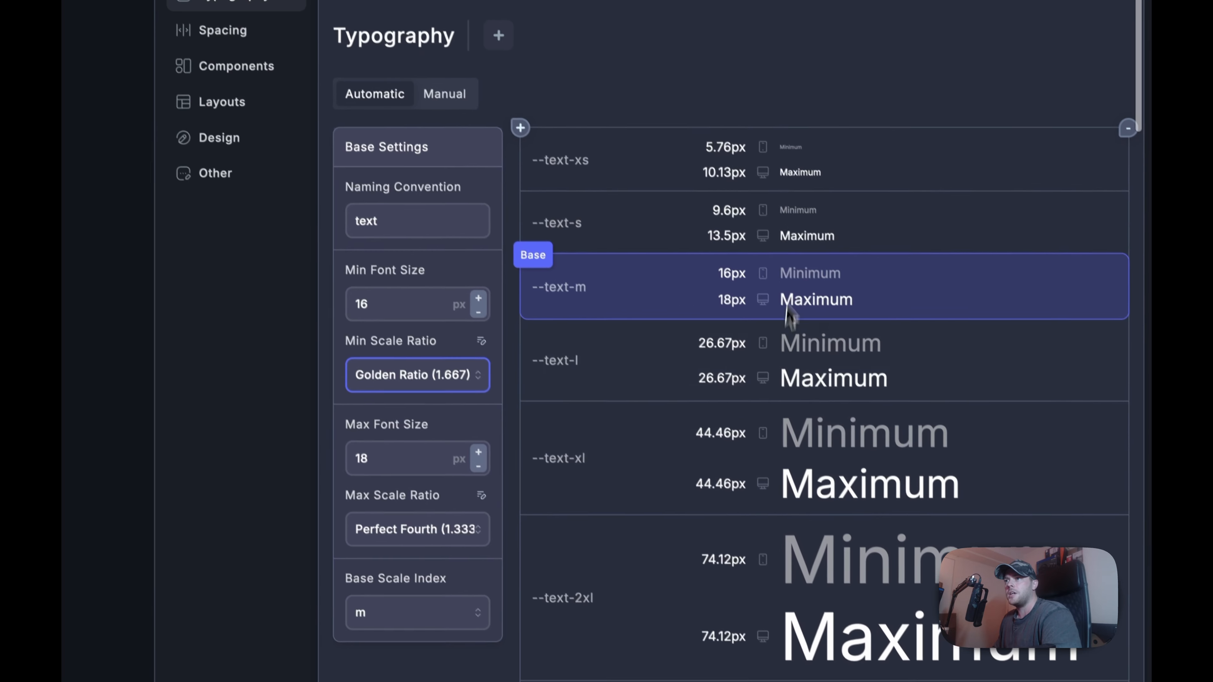
pyautogui.click(397, 391)
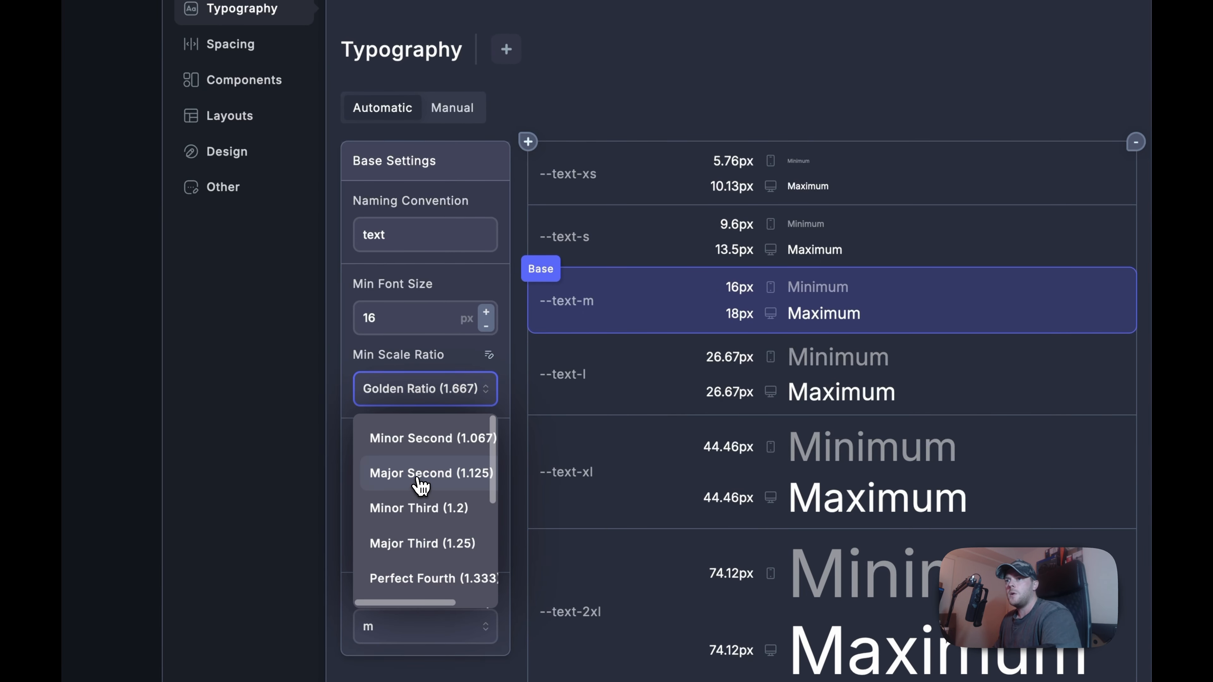
pyautogui.click(413, 482)
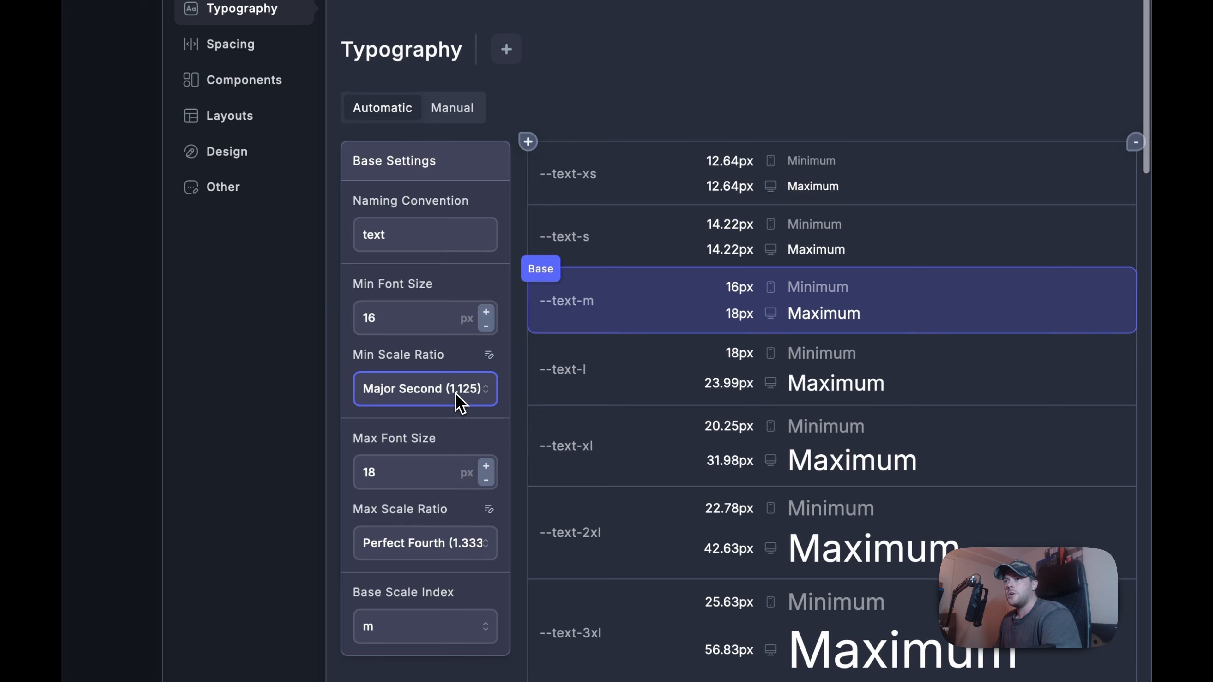
pyautogui.click(489, 354)
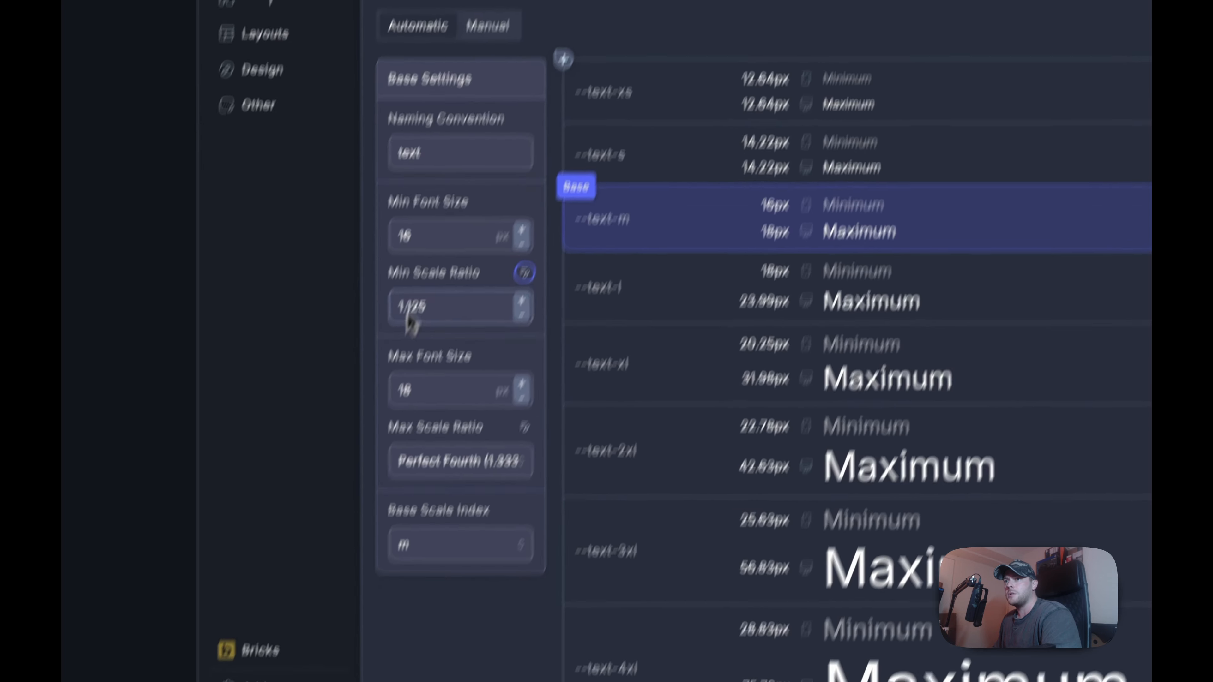
pyautogui.click(524, 272)
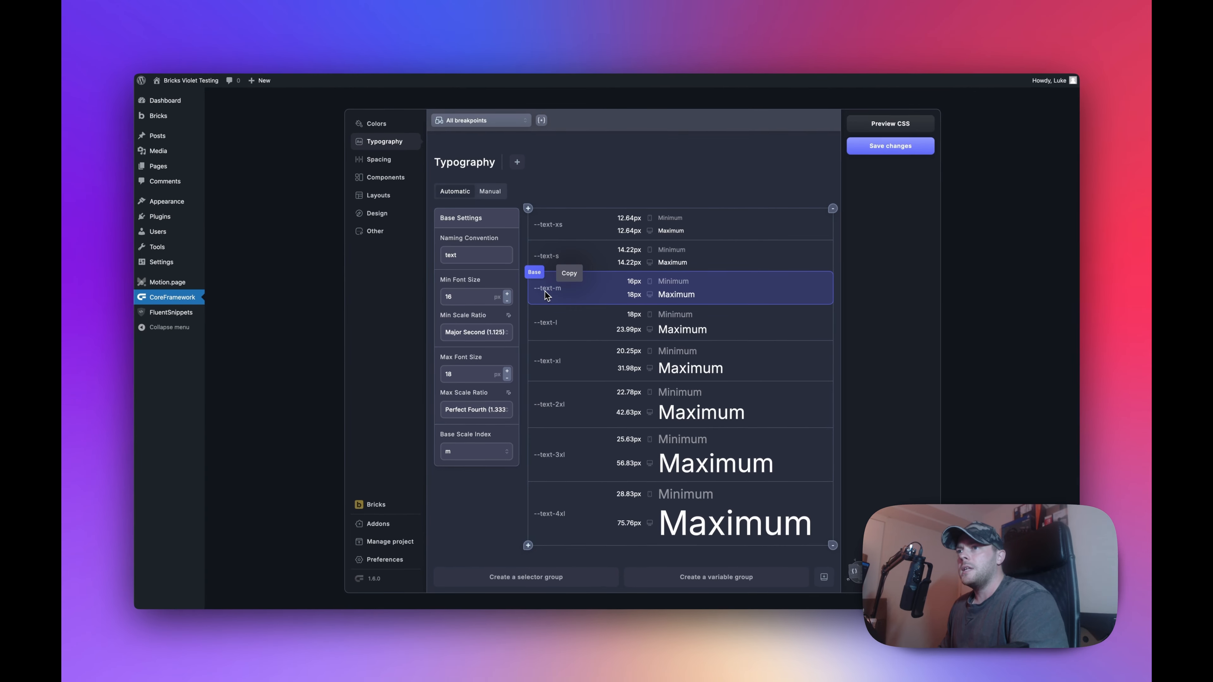
# Try xs as the base scale index and set it back to m
pyautogui.click(494, 450)
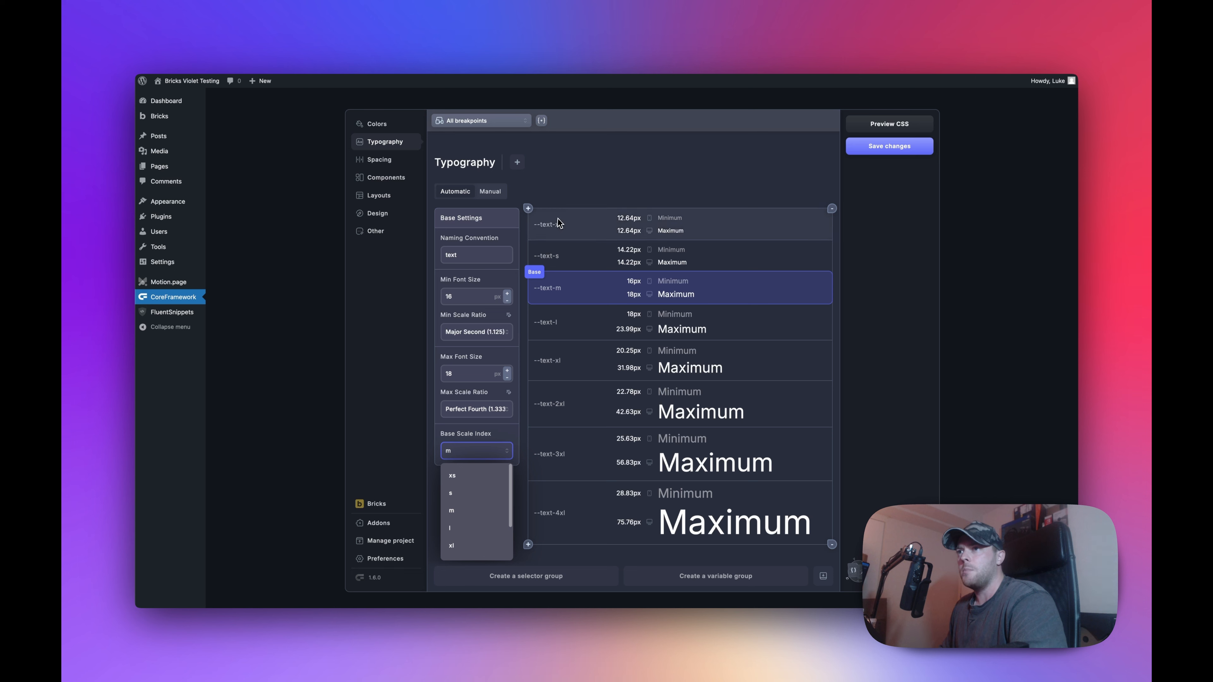
pyautogui.click(458, 477)
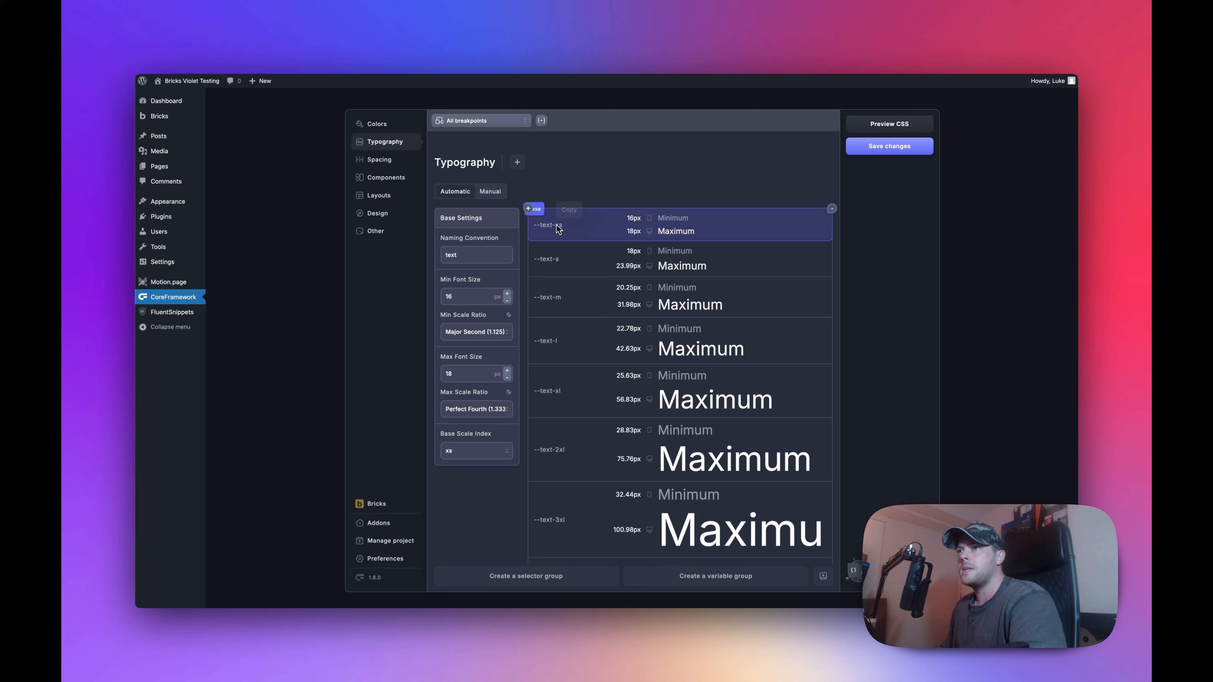
pyautogui.click(473, 450)
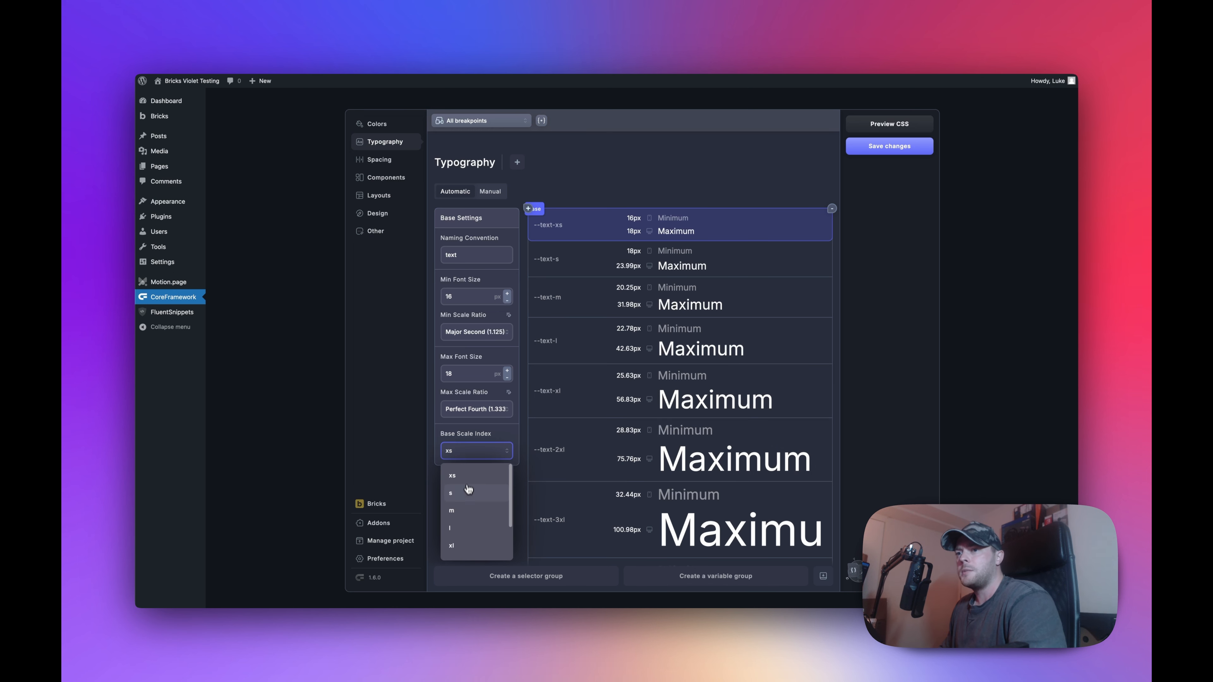
pyautogui.click(462, 511)
# Compare the manually defined font sizes from text-xs to text-4xl, and switch back to the automatic scale
pyautogui.click(490, 191)
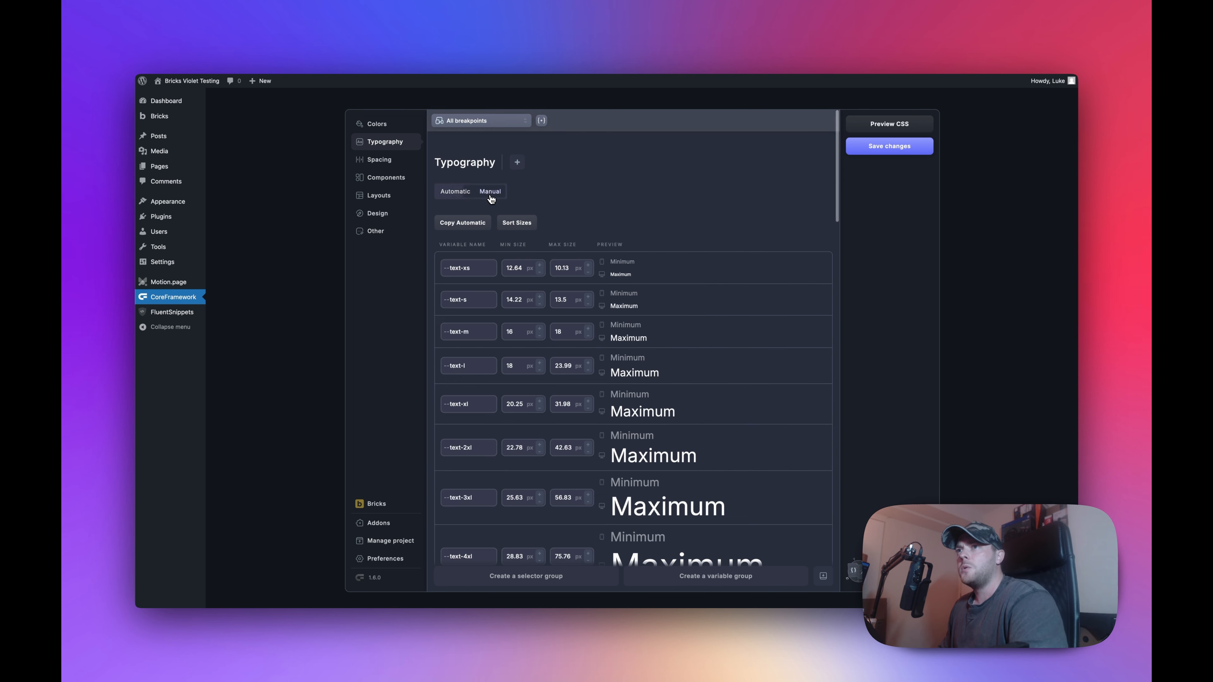
pyautogui.scroll(-2, 615, 221)
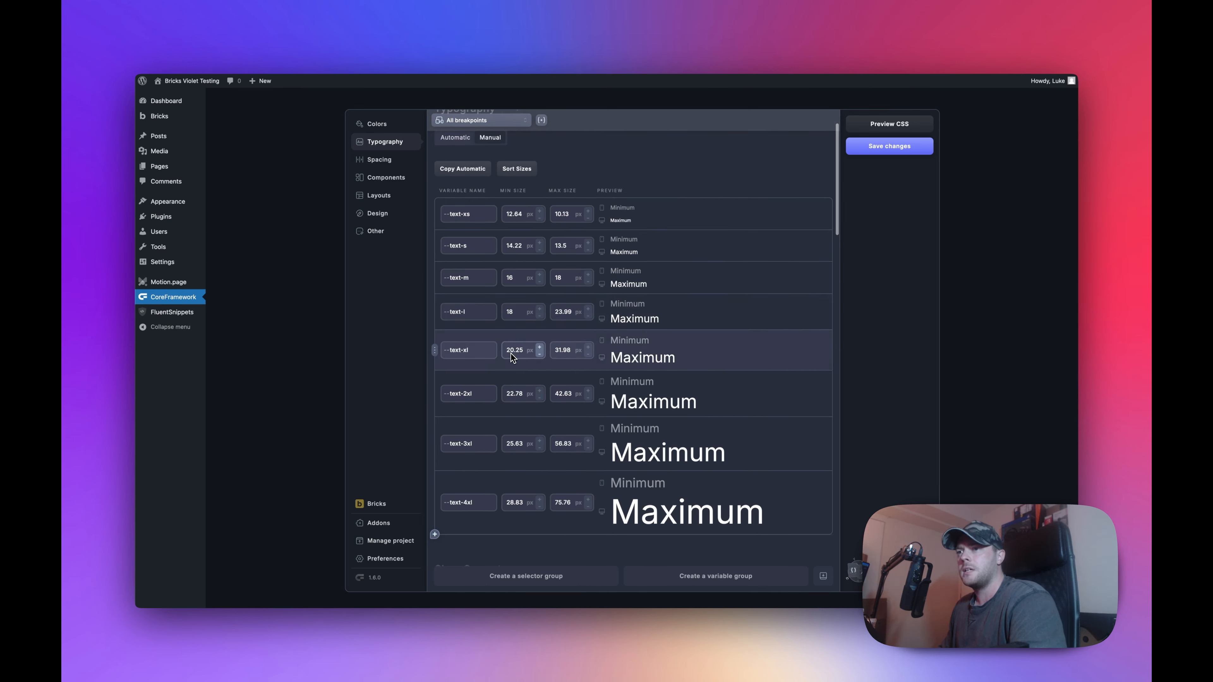
pyautogui.scroll(2, 516, 367)
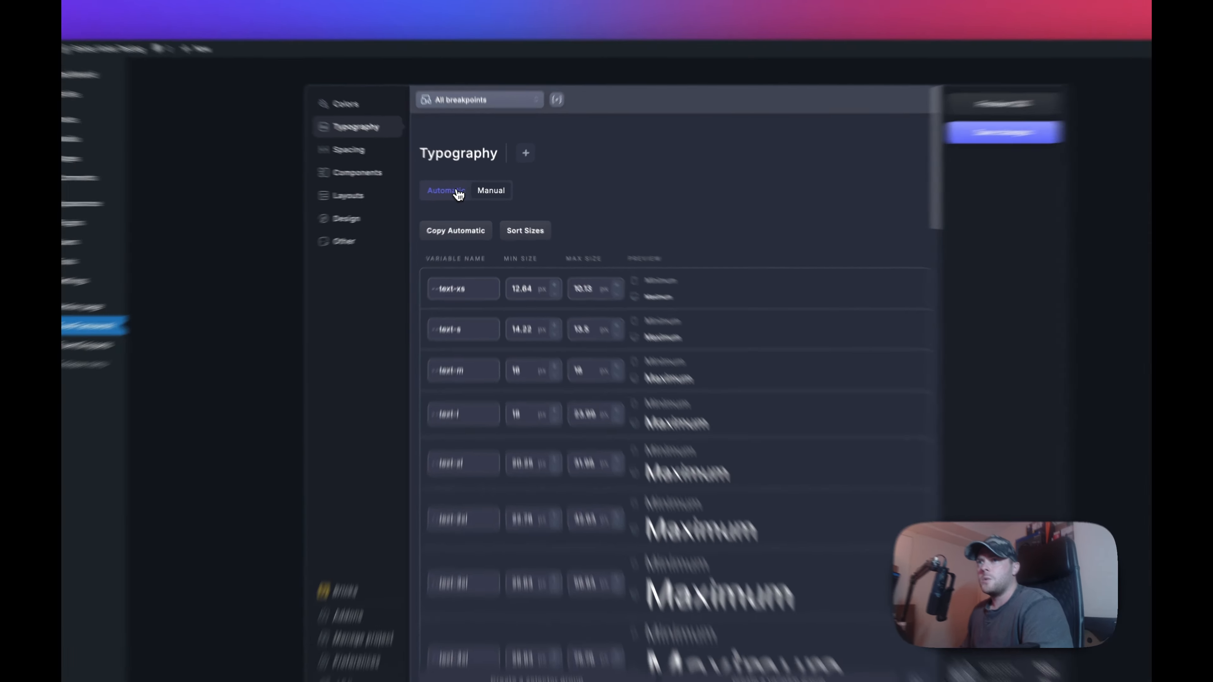
pyautogui.click(451, 191)
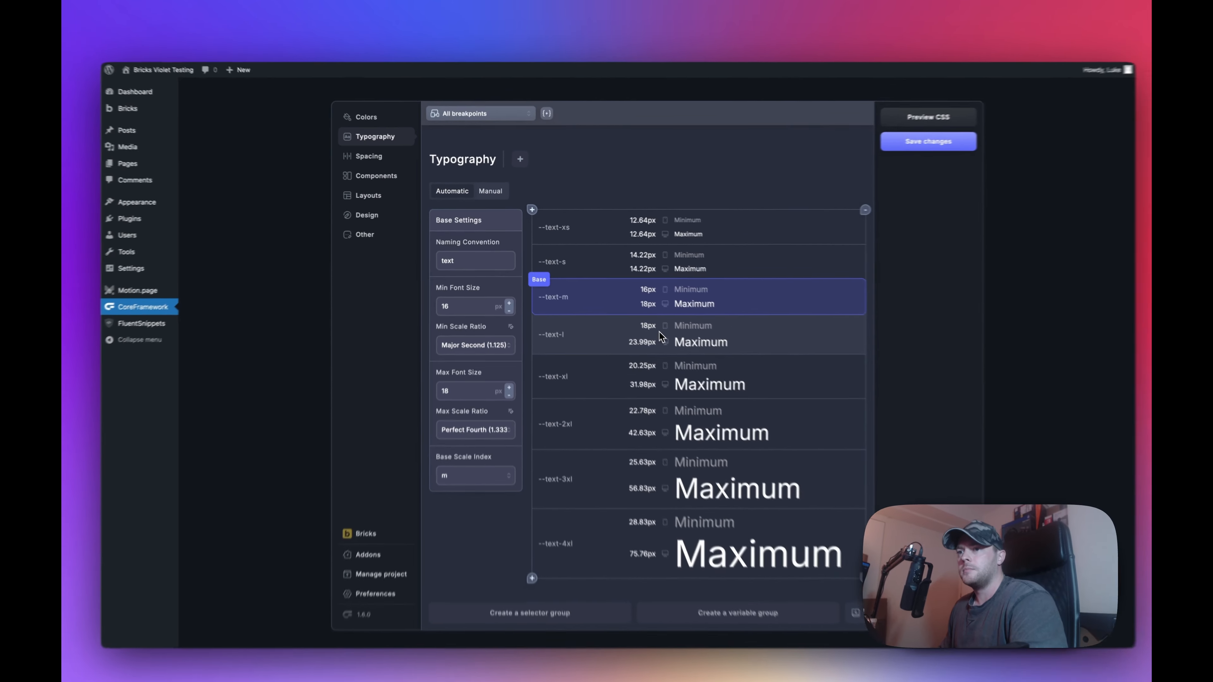
# Create a new typography scale and name it Blog Typography
pyautogui.scroll(-10, 658, 331)
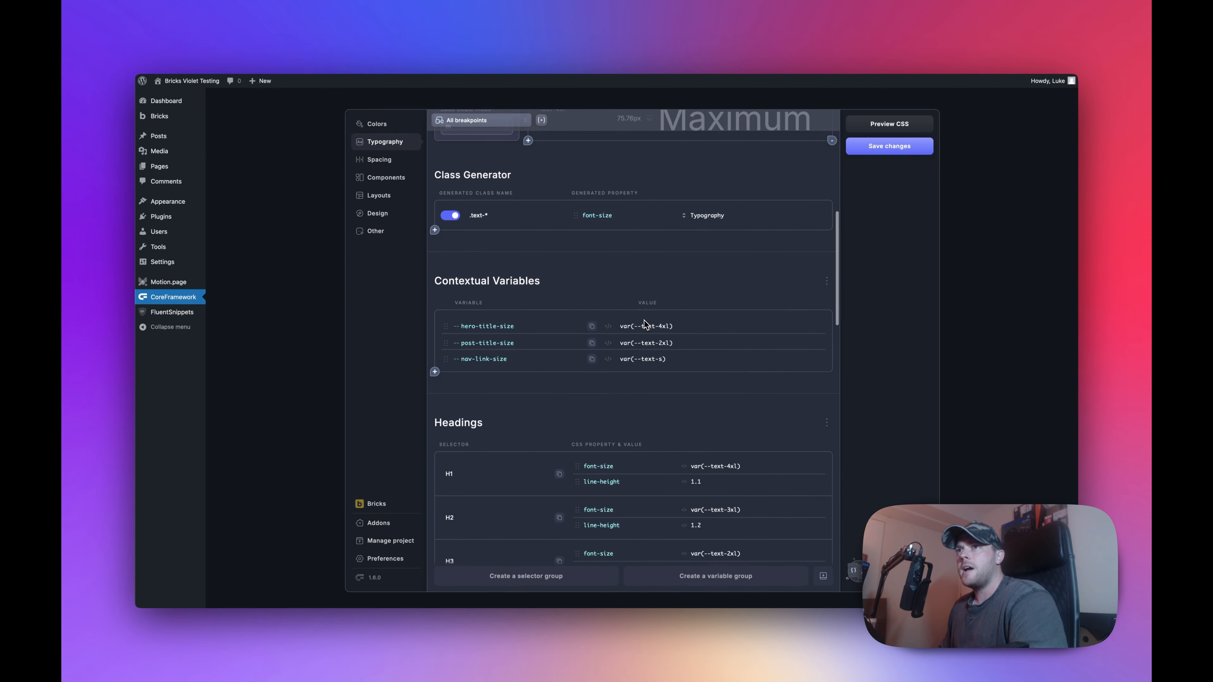
pyautogui.scroll(5, 597, 319)
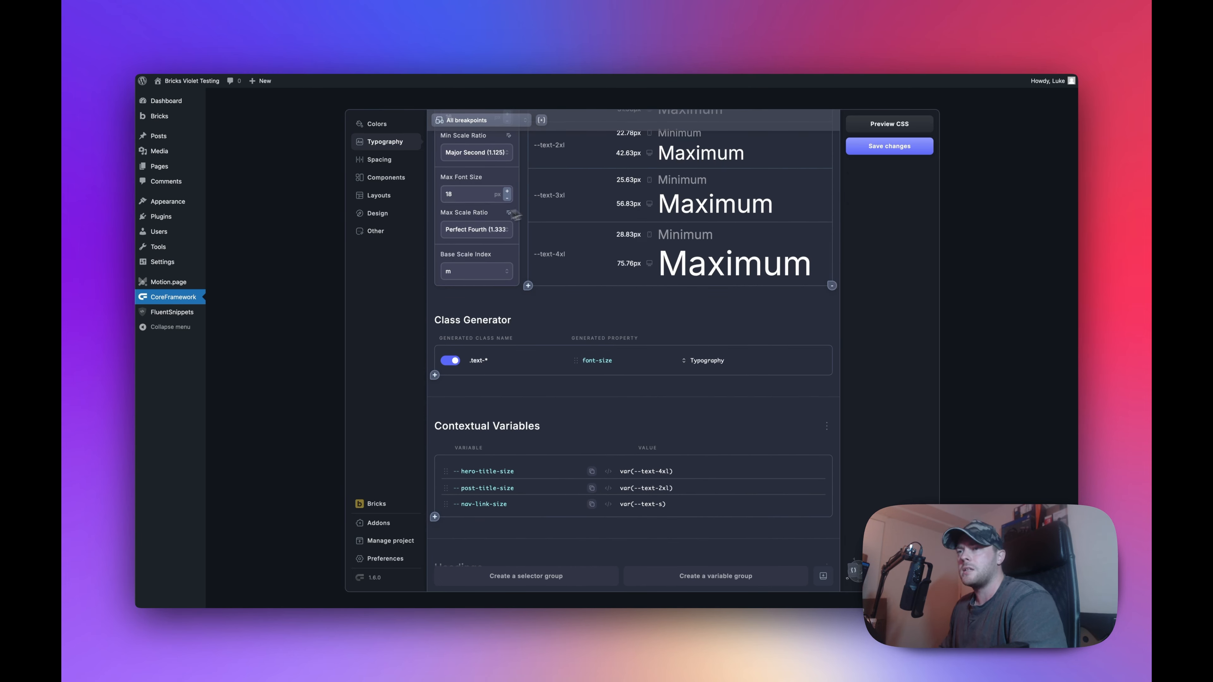
pyautogui.scroll(8, 521, 286)
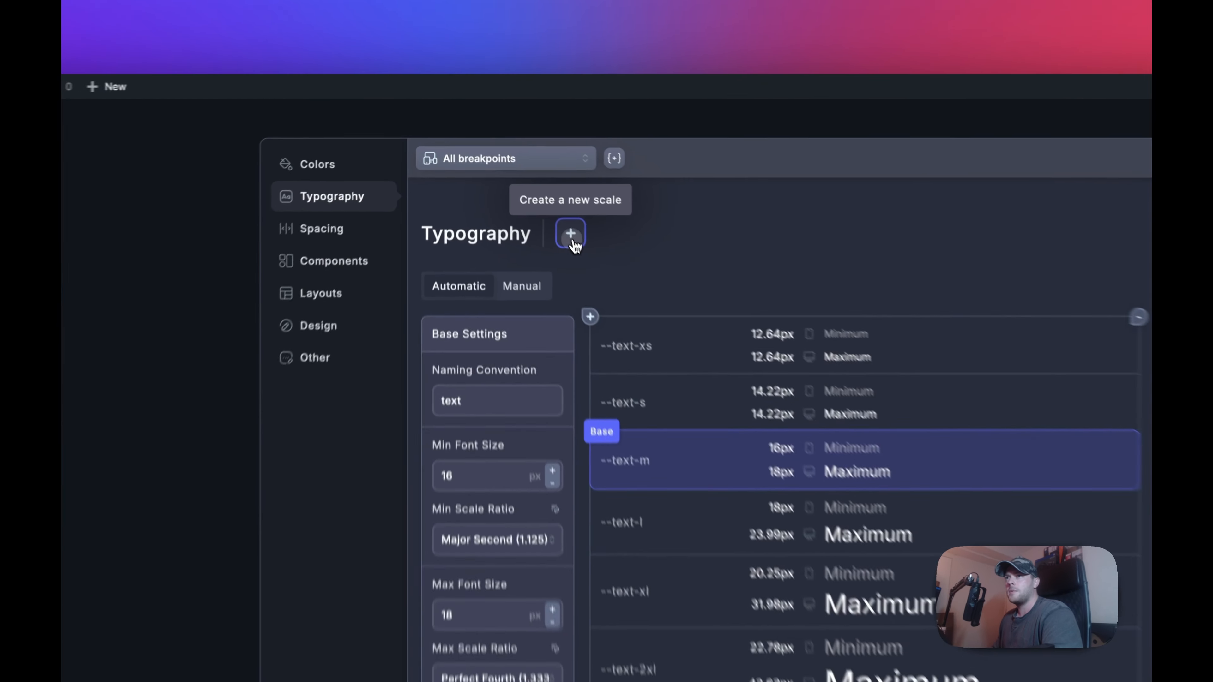
pyautogui.click(583, 250)
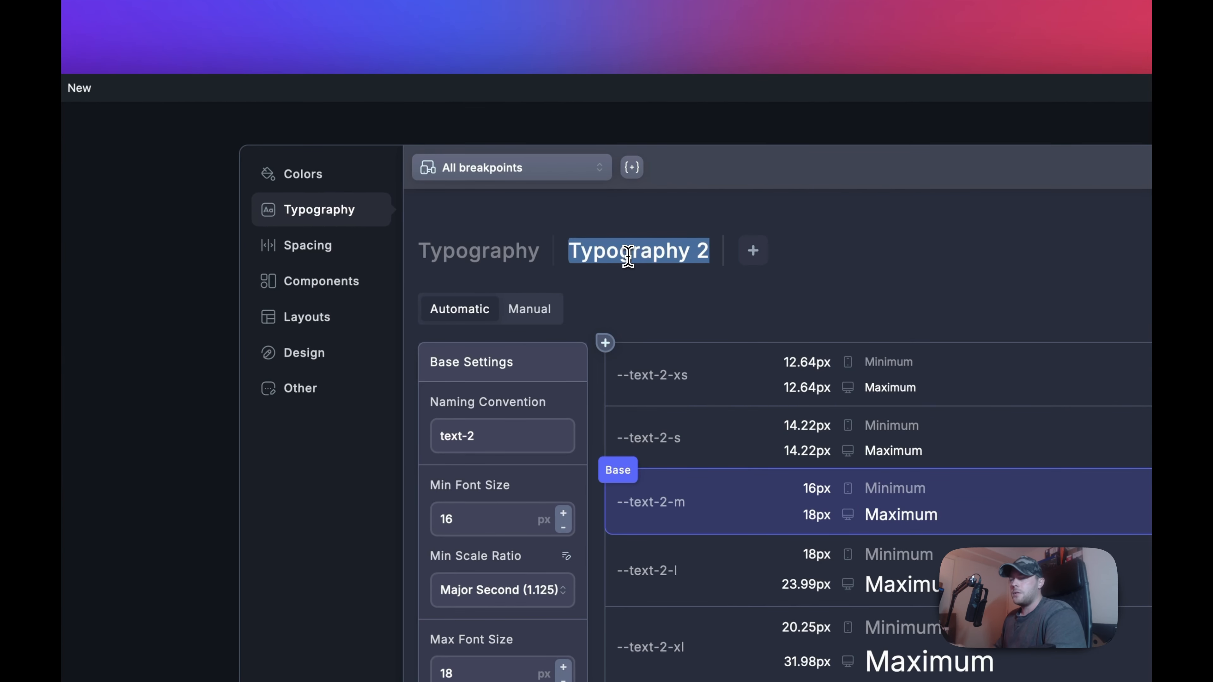
pyautogui.write('Blog Typo')
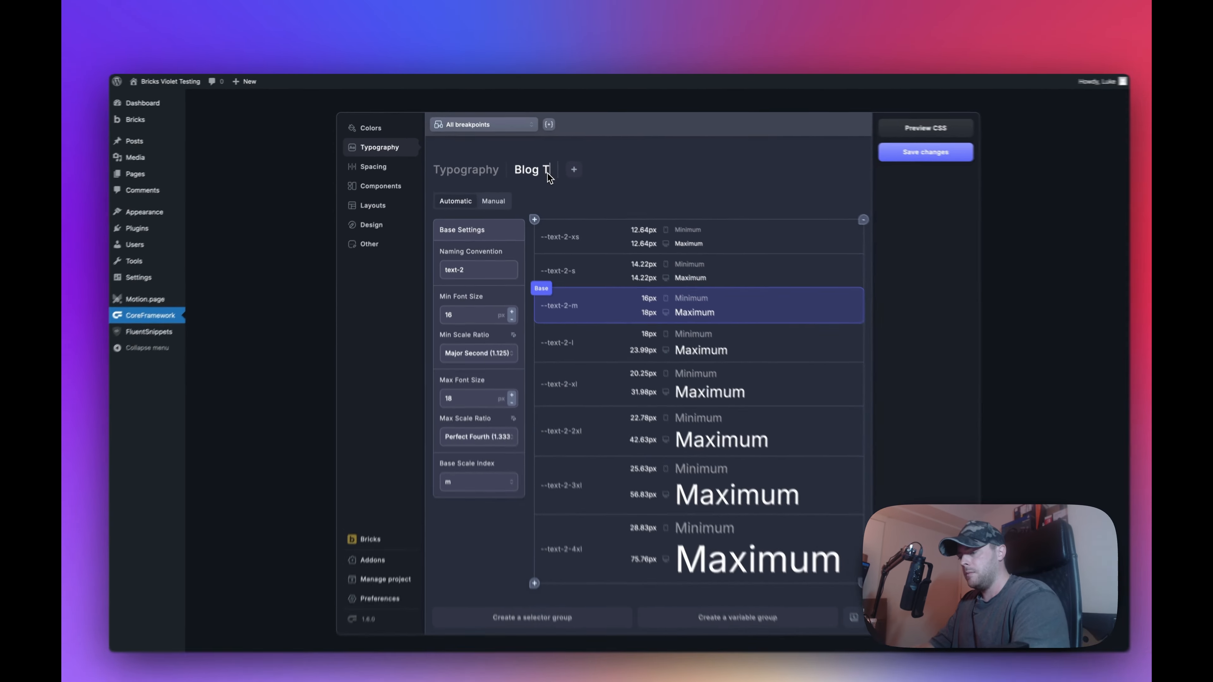
pyautogui.write('graphy')
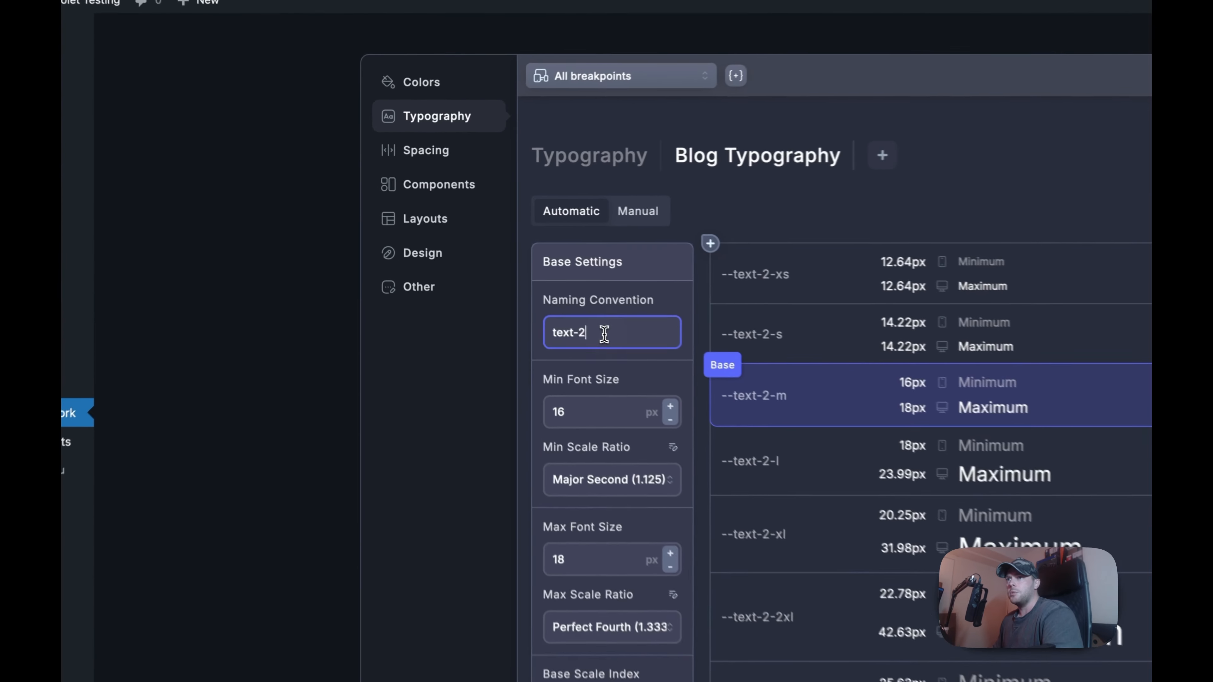
# Set the Blog Typography naming convention to blog-text and its base font sizes to 24 px minimum and 28 px maximum
pyautogui.tripleClick(471, 257)
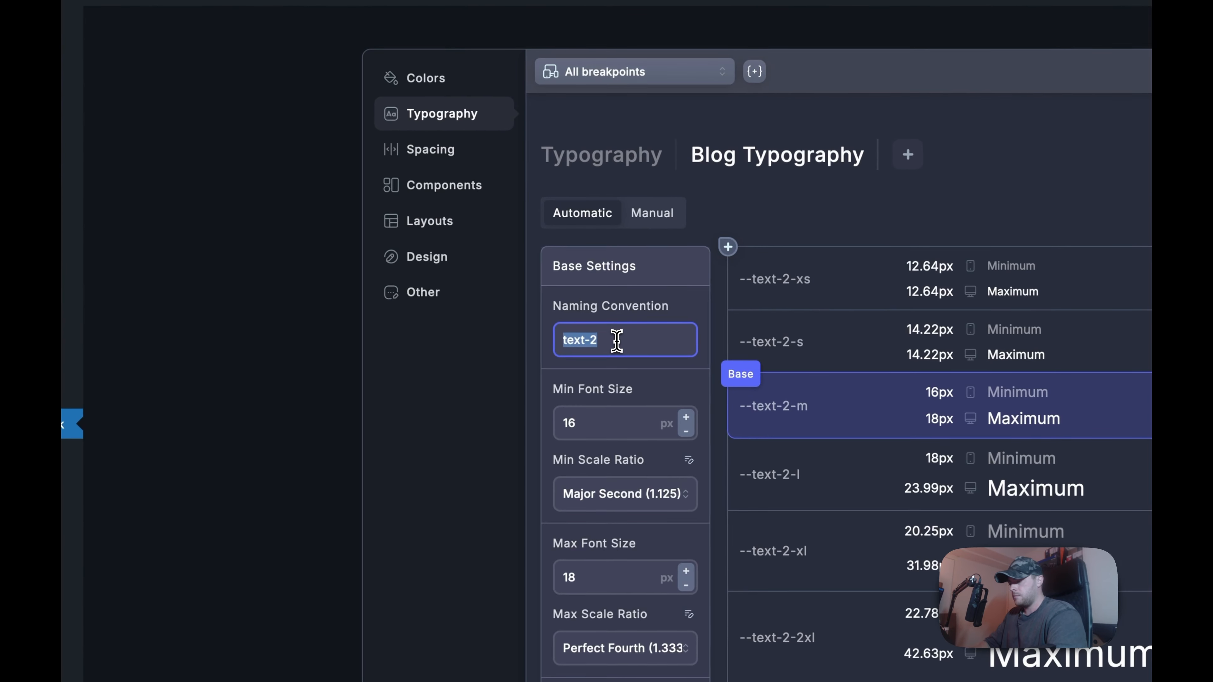
pyautogui.write('blog-text')
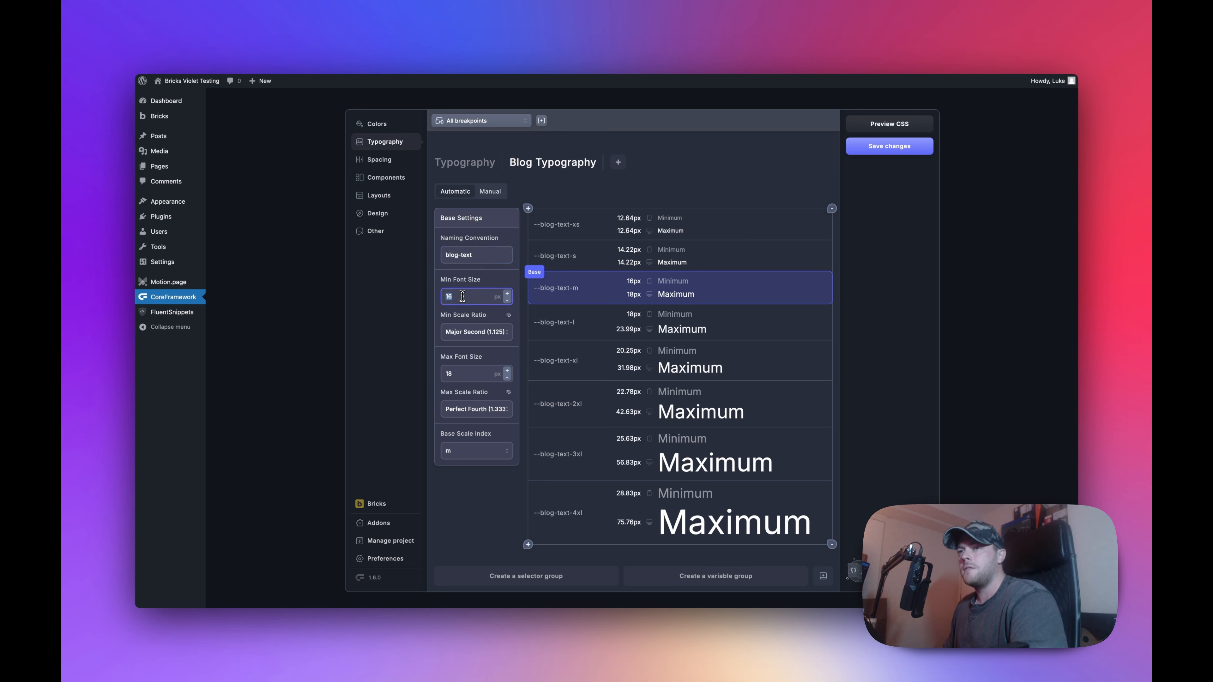
pyautogui.write('24')
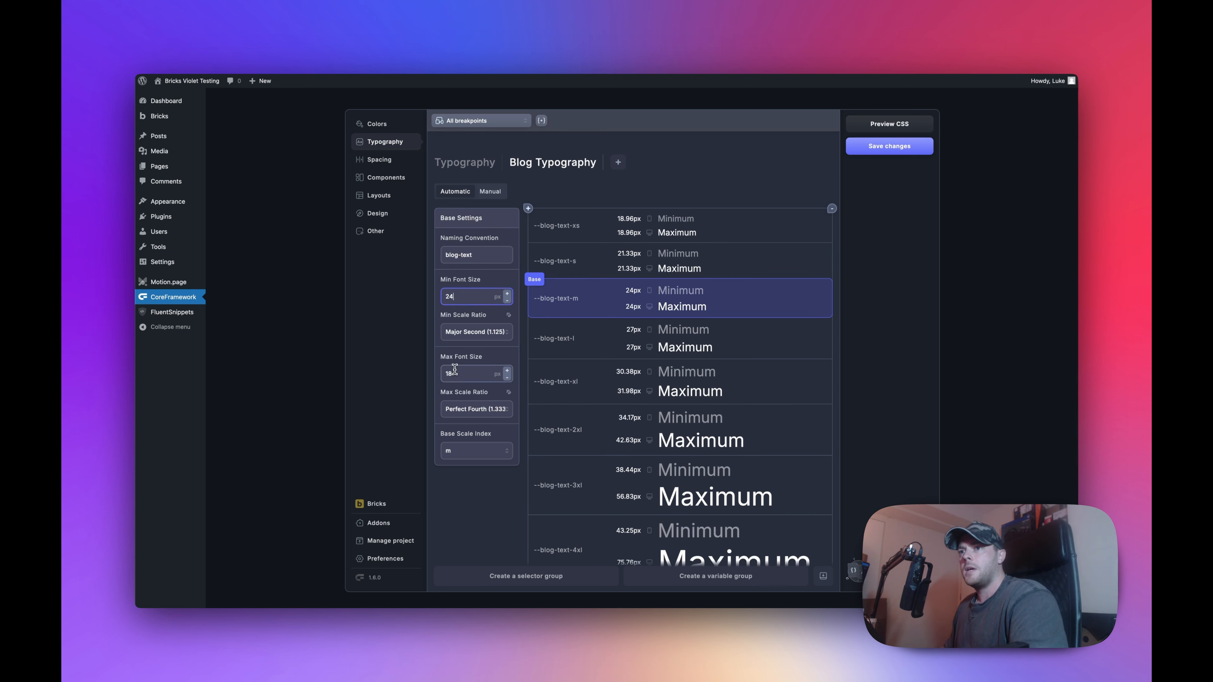
pyautogui.write('28')
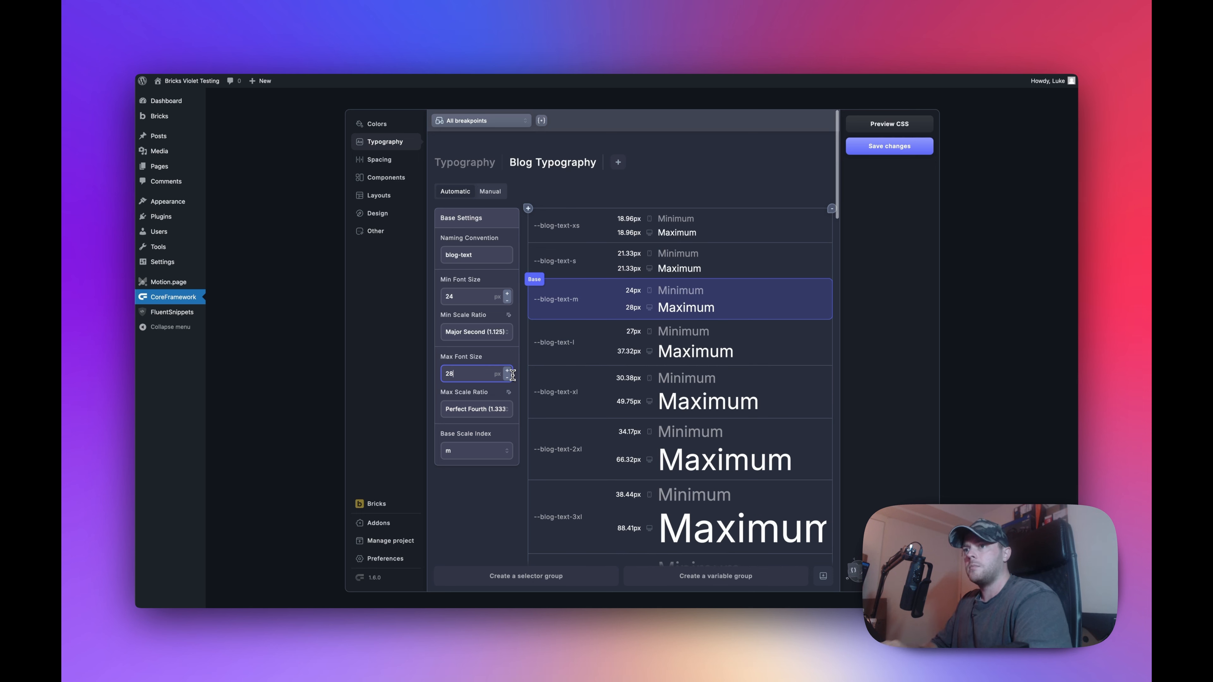
# Switch the original Typography scale to automatic and compare it with the Blog Typography scale
pyautogui.click(475, 166)
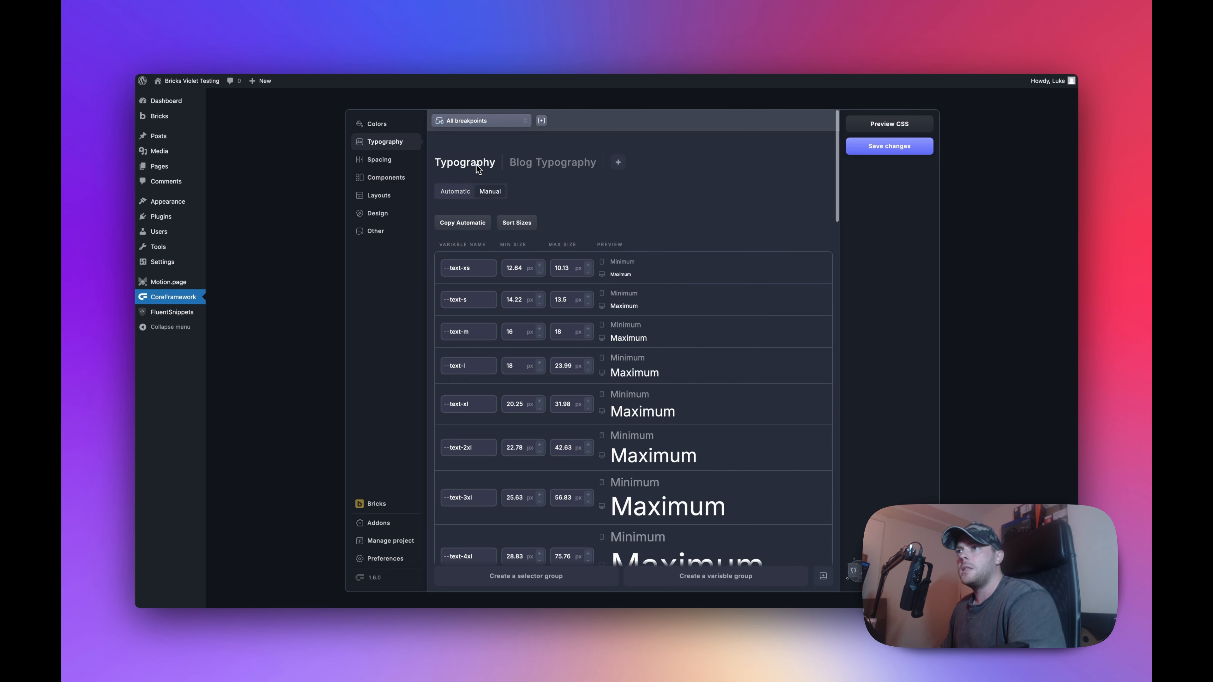
pyautogui.click(515, 168)
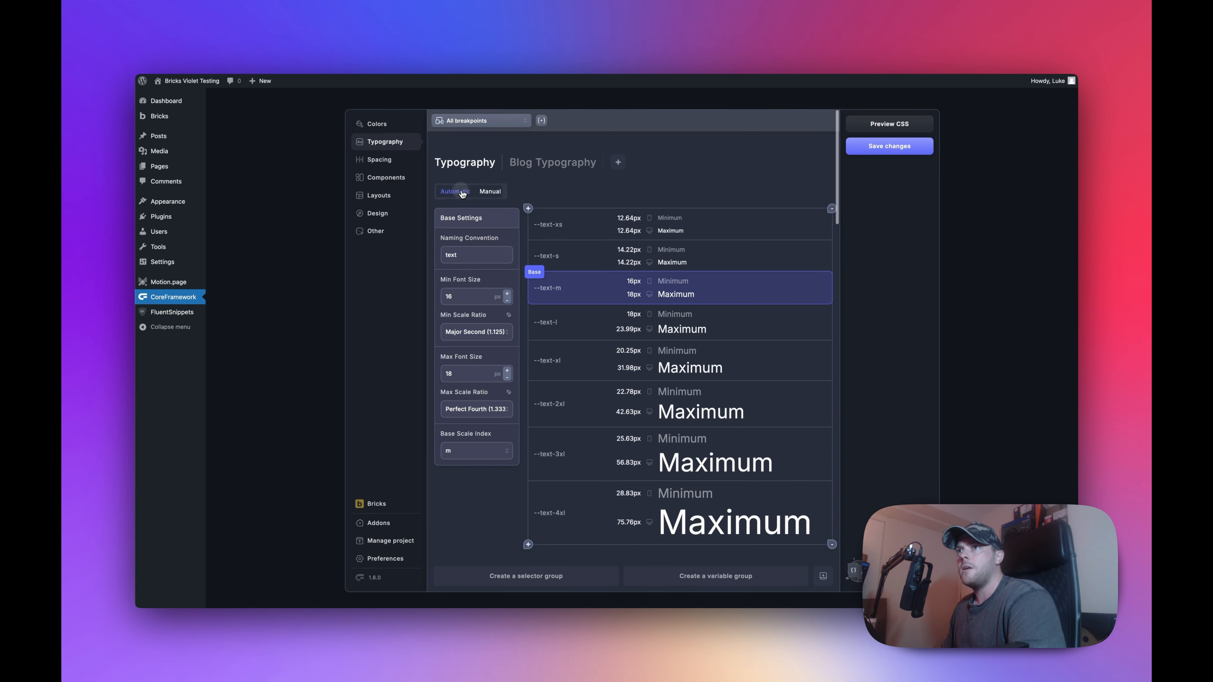
pyautogui.click(453, 170)
pyautogui.click(512, 167)
pyautogui.click(470, 167)
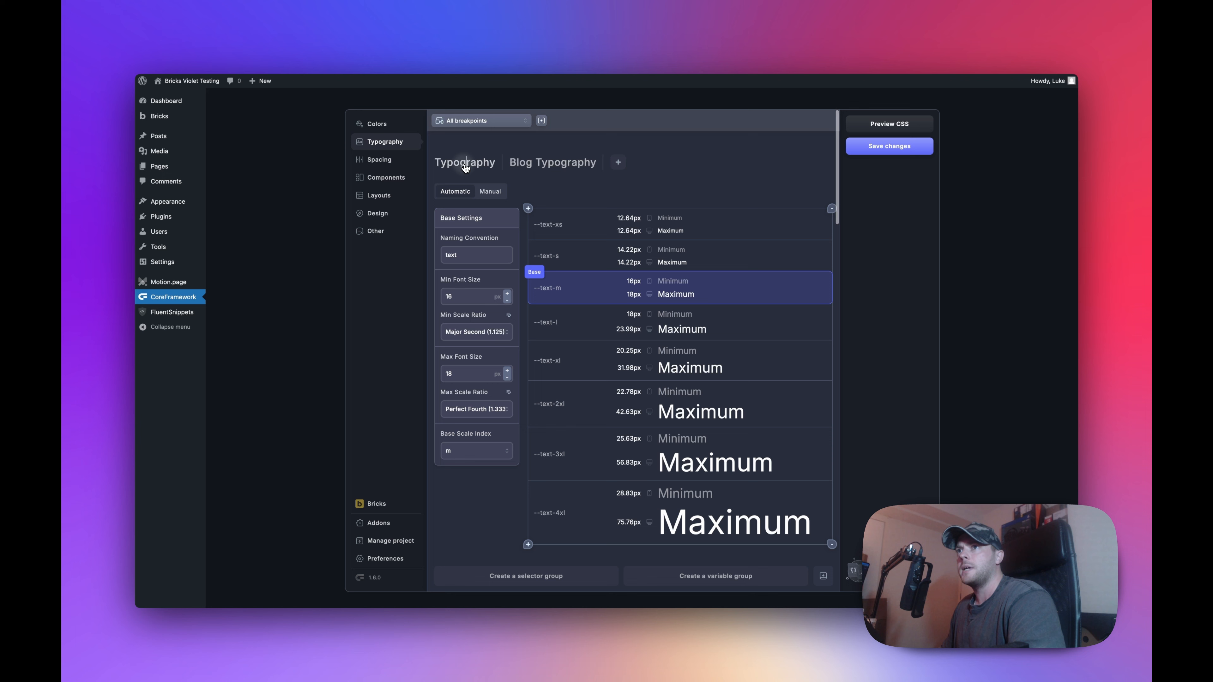
pyautogui.click(533, 167)
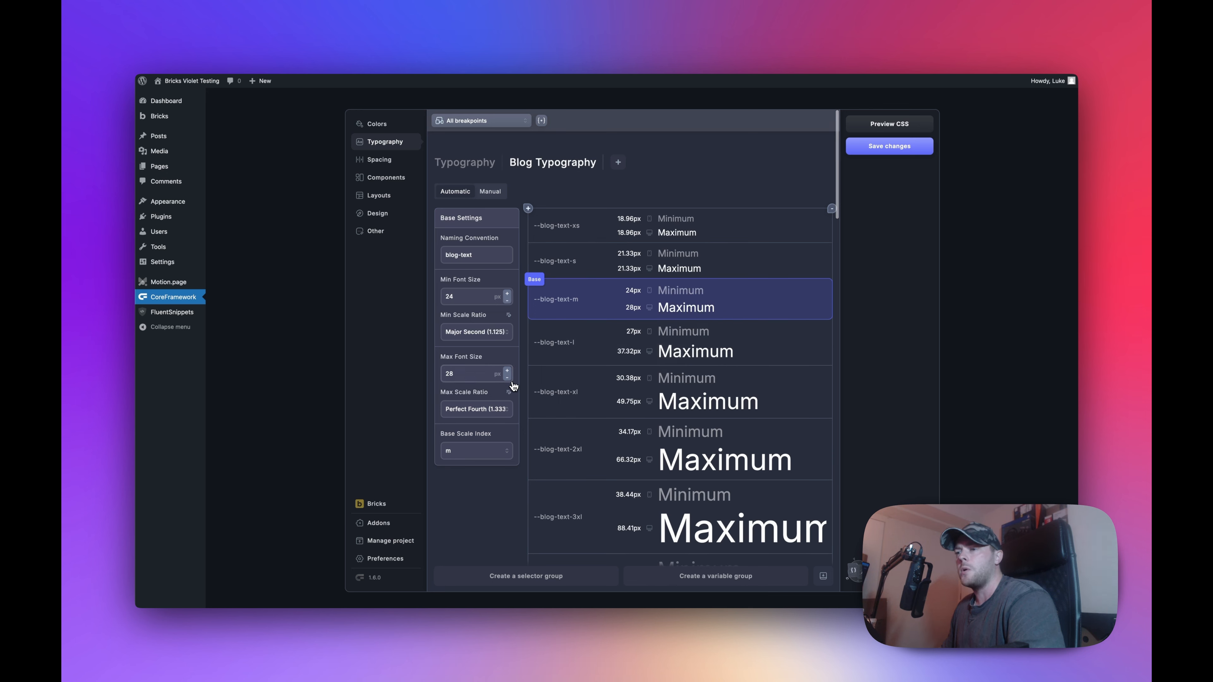
# Add a second generated class named .blog-text-* to the Class Generator
pyautogui.scroll(-6, 513, 386)
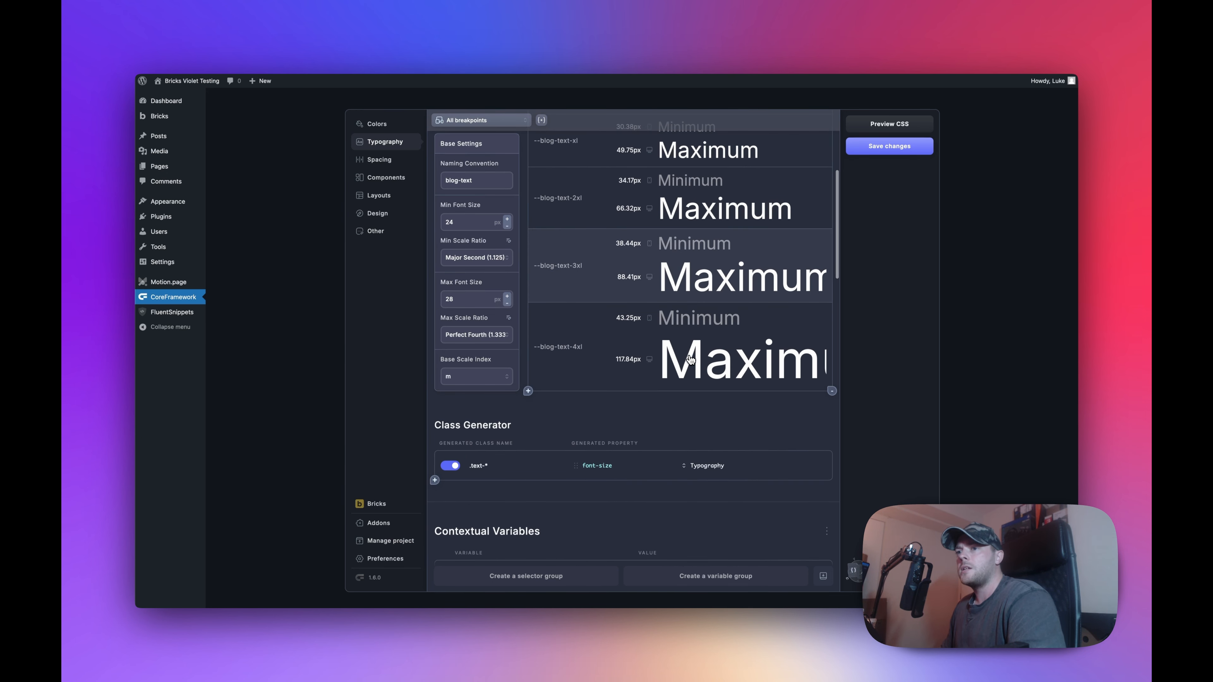
pyautogui.scroll(-2, 690, 359)
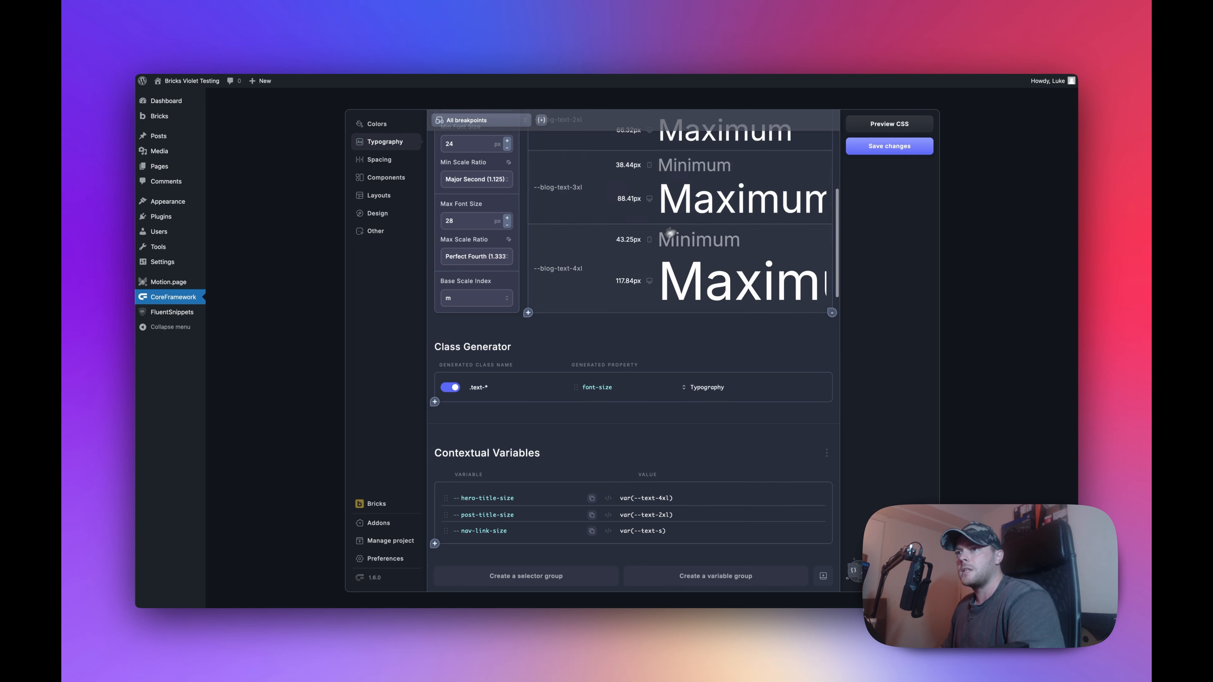
pyautogui.click(435, 402)
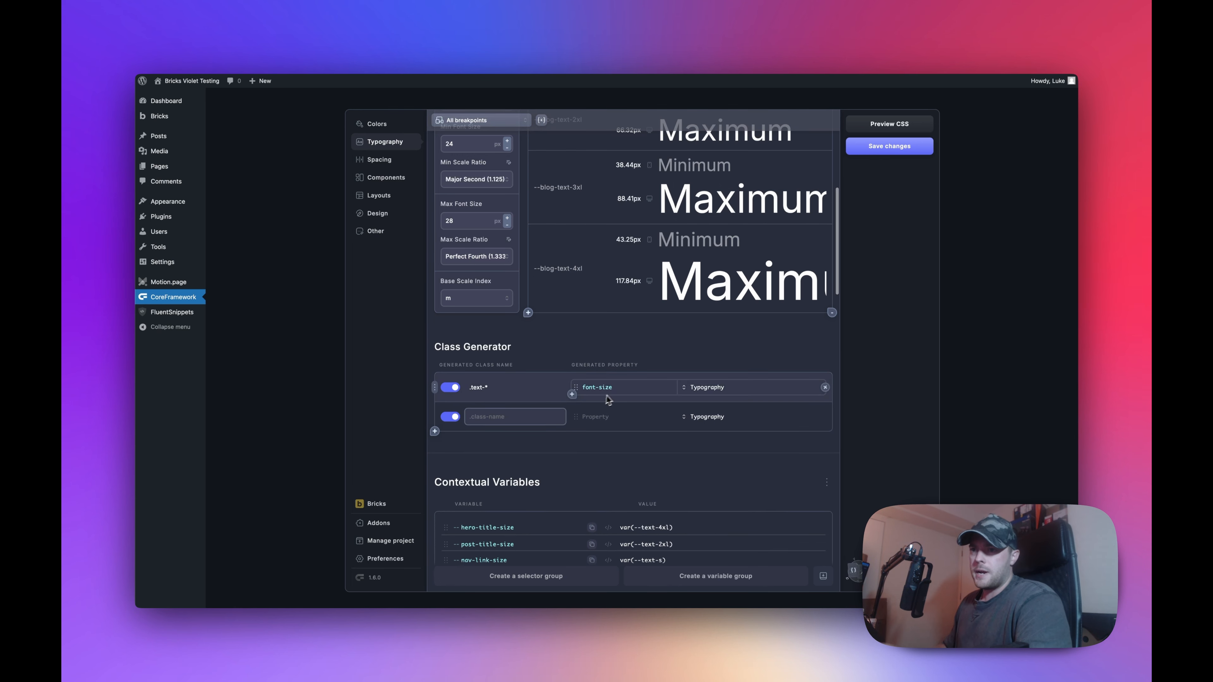
pyautogui.write('.blo')
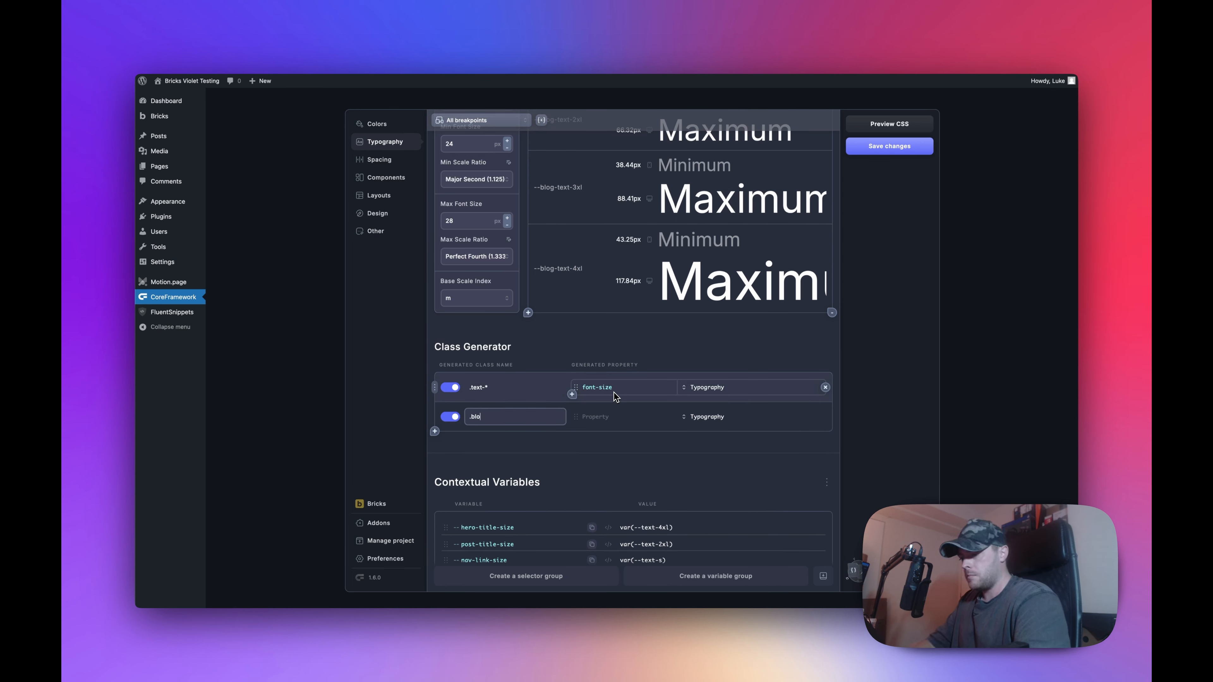
pyautogui.write('g-text-')
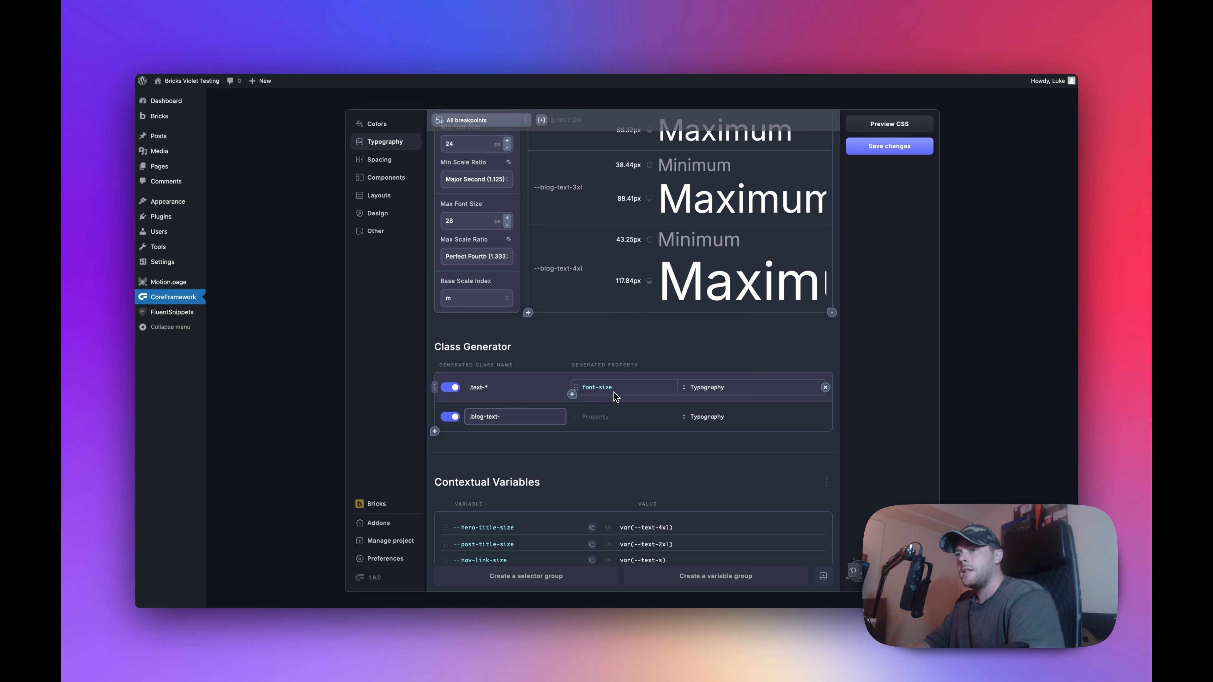
pyautogui.write('*')
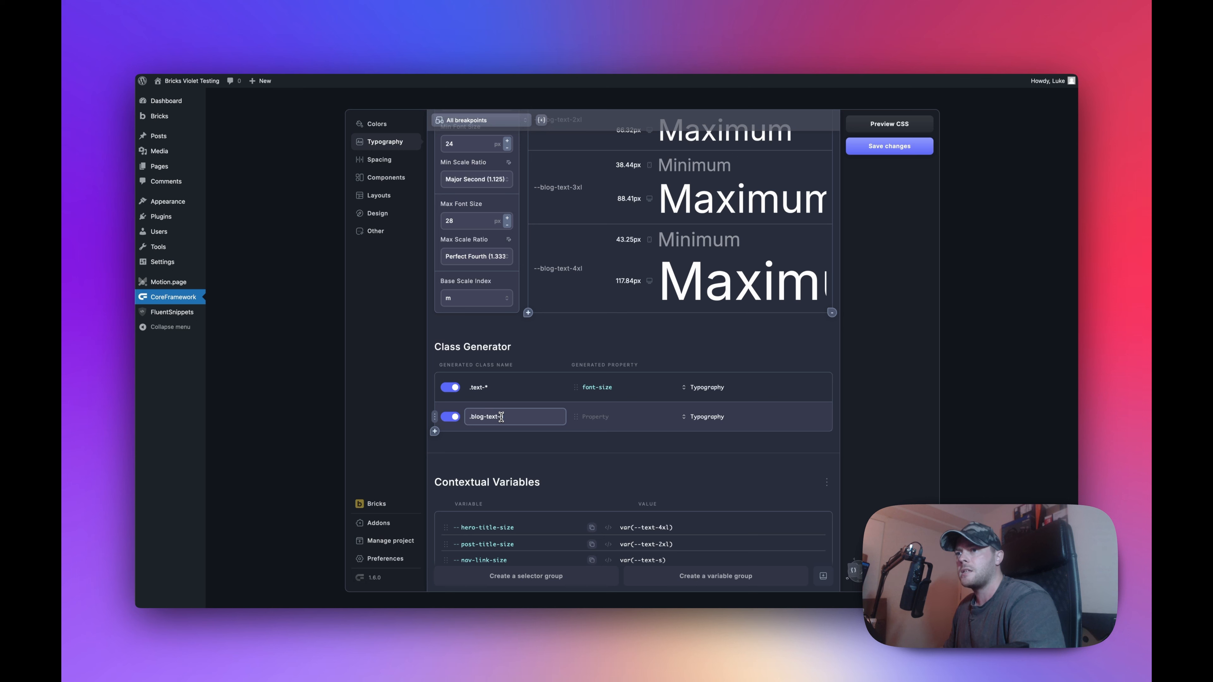
# Set the .blog-text-* class to generate font-size from the Blog Typography scale, and save the changes
pyautogui.click(608, 419)
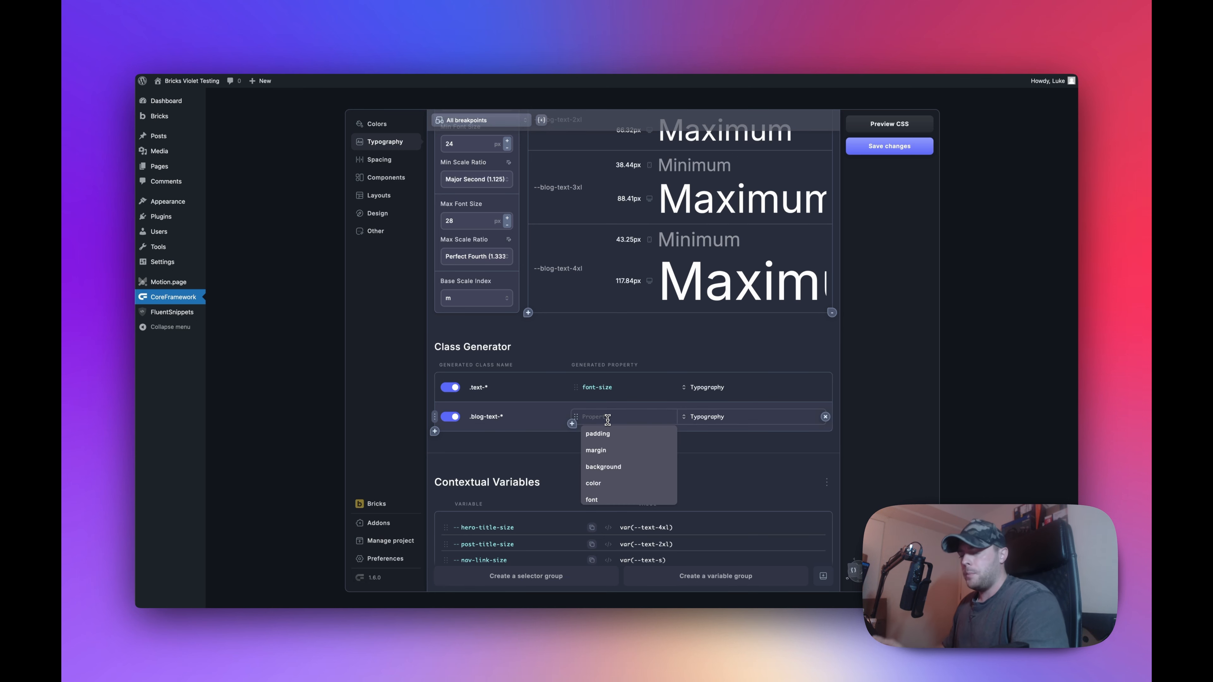
pyautogui.write('font')
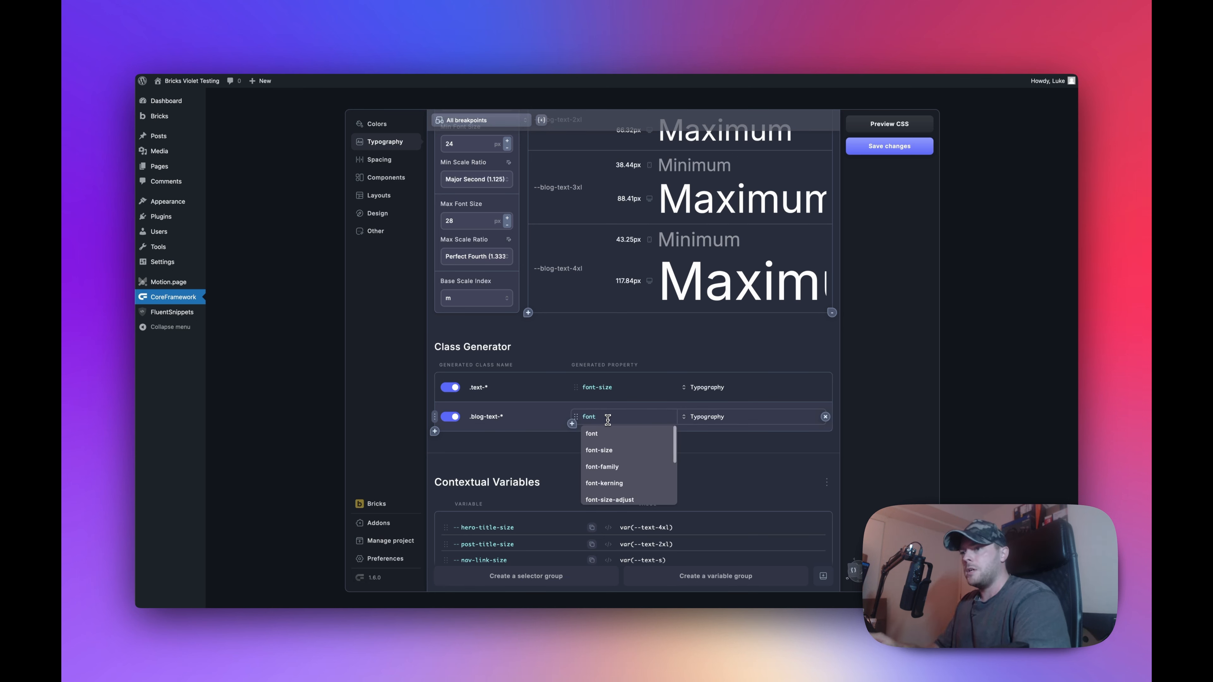
pyautogui.click(601, 450)
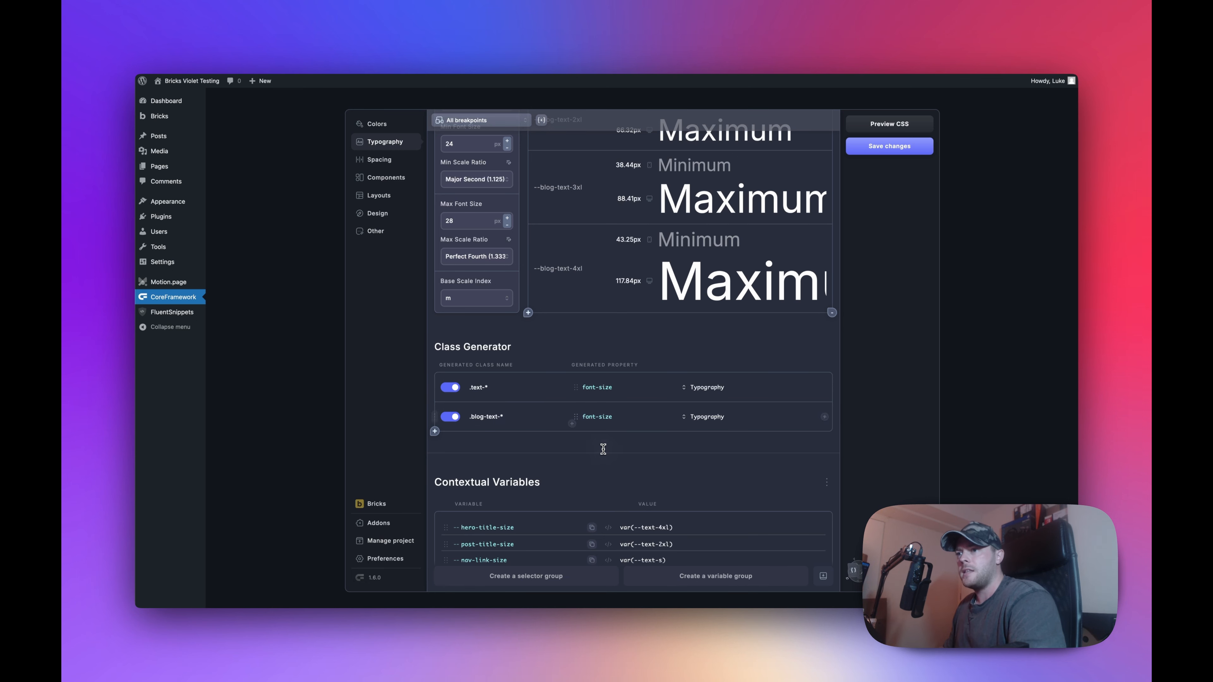
pyautogui.click(709, 417)
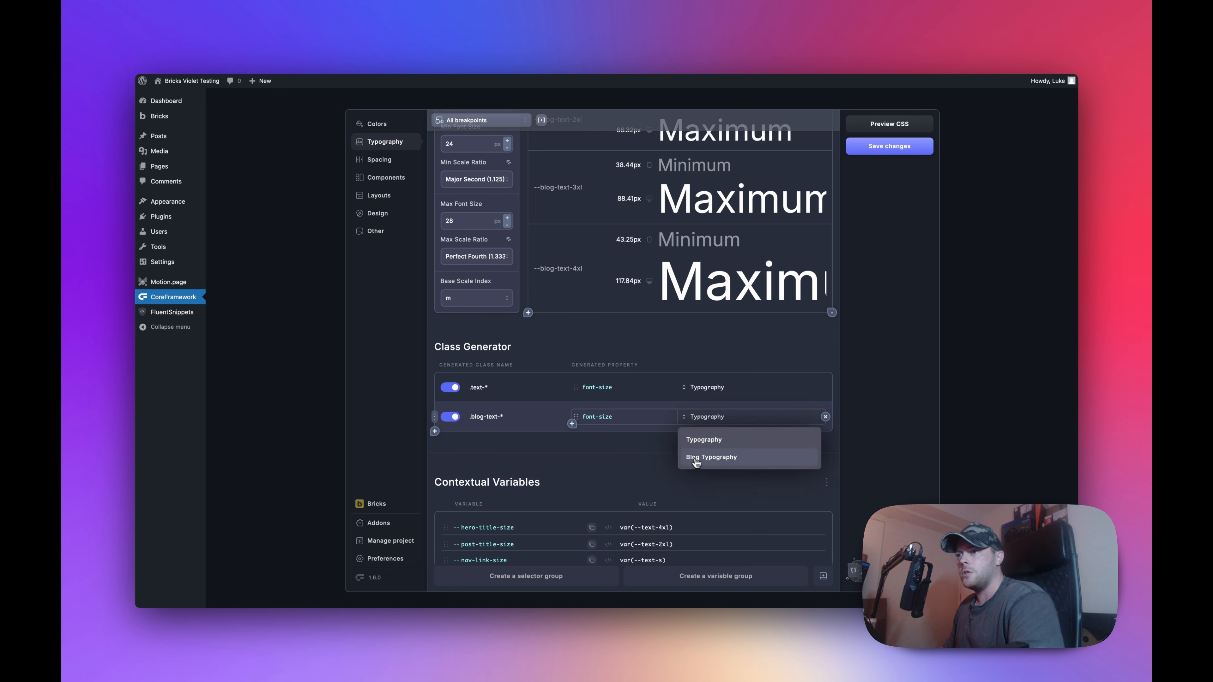
pyautogui.click(704, 459)
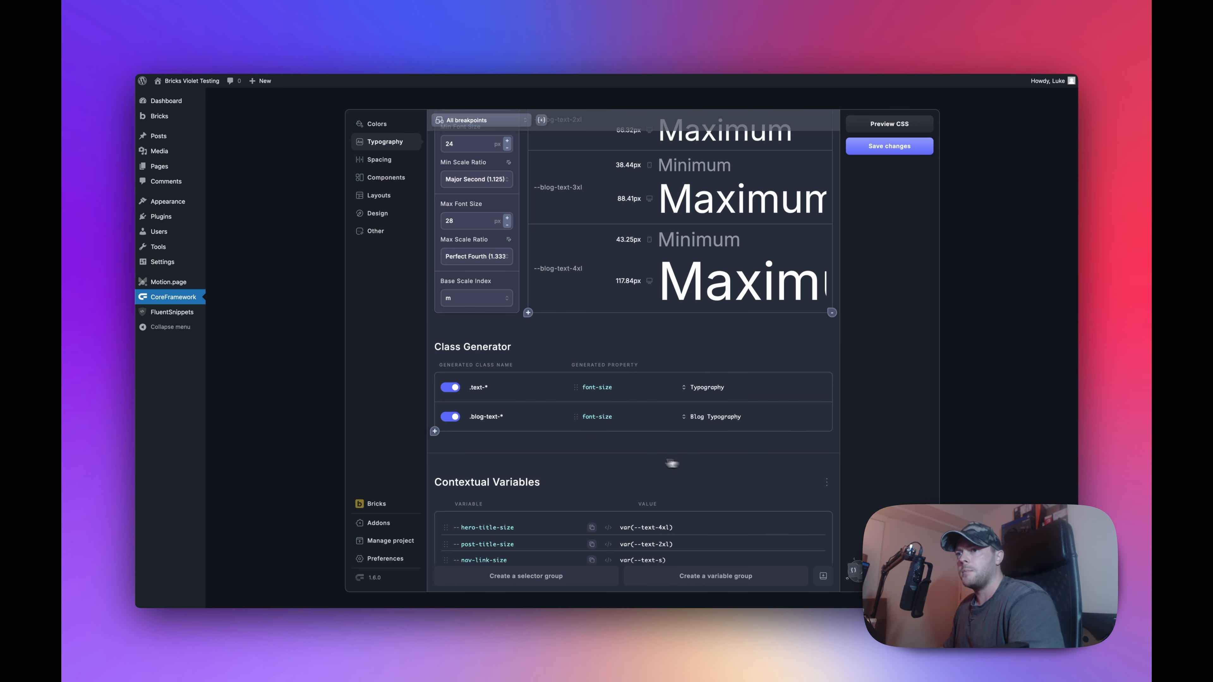
pyautogui.click(882, 149)
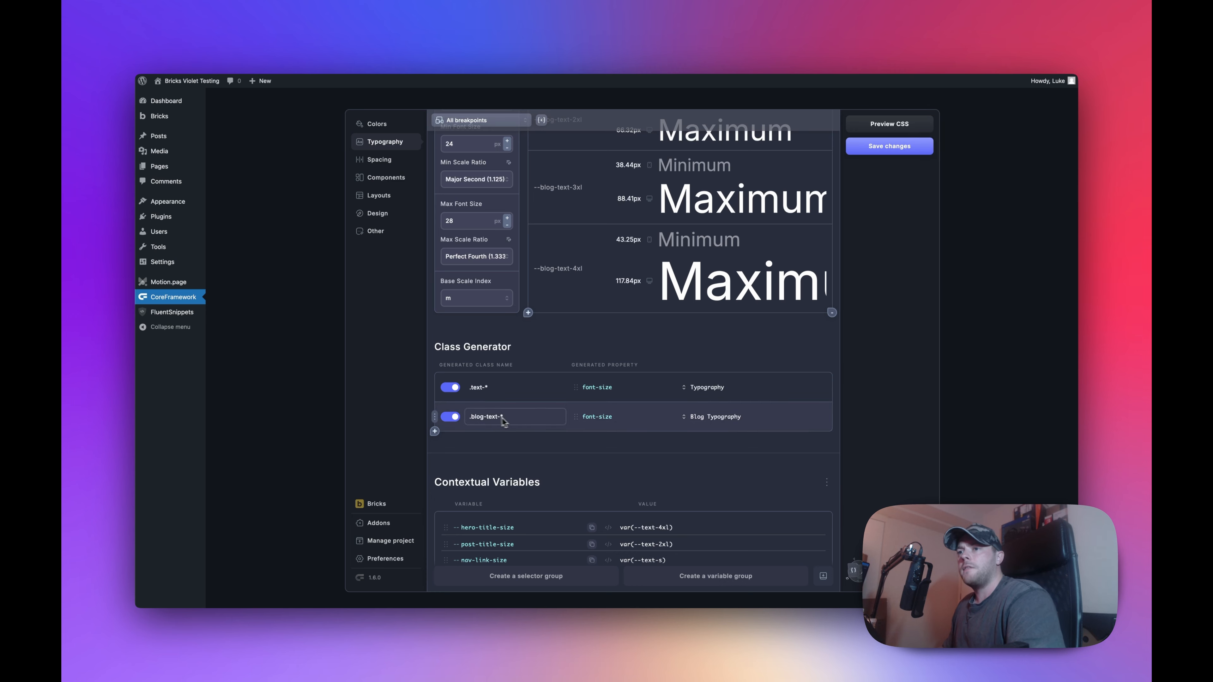
# Switch to the Scramble Text blog post and examine the size of its body text
pyautogui.click(450, 39)
pyautogui.scroll(-5, 427, 430)
pyautogui.scroll(3, 459, 423)
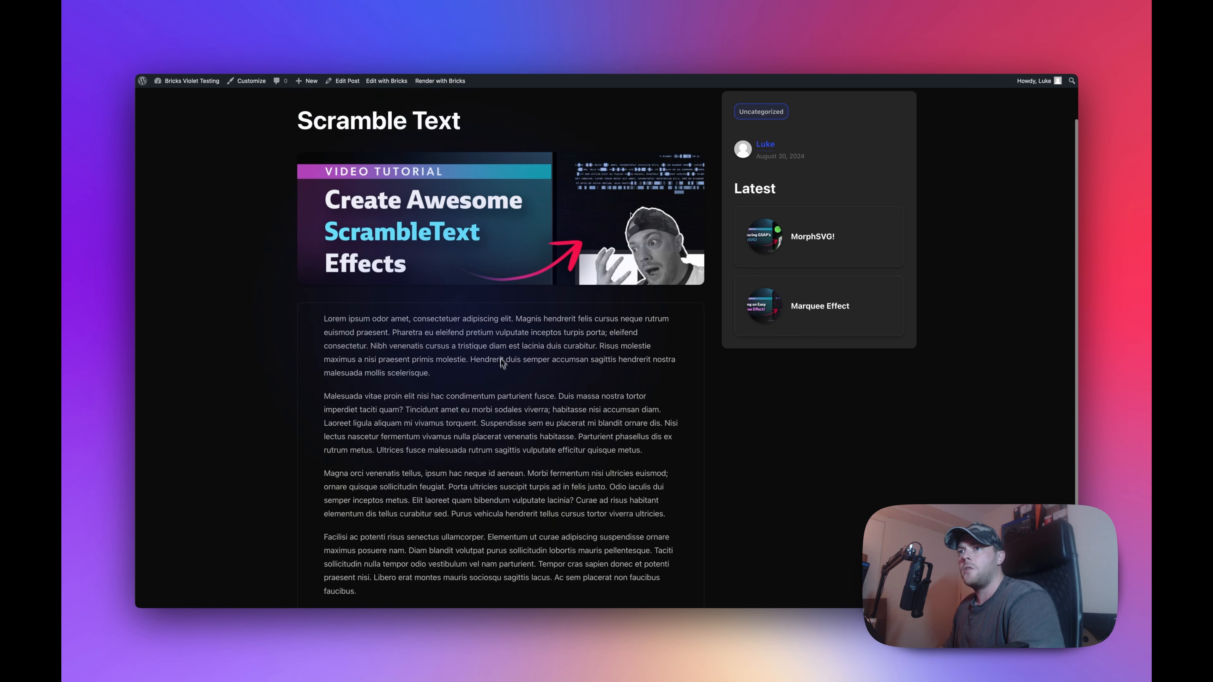
pyautogui.moveTo(439, 378); pyautogui.dragTo(332, 326)
pyautogui.click(325, 319)
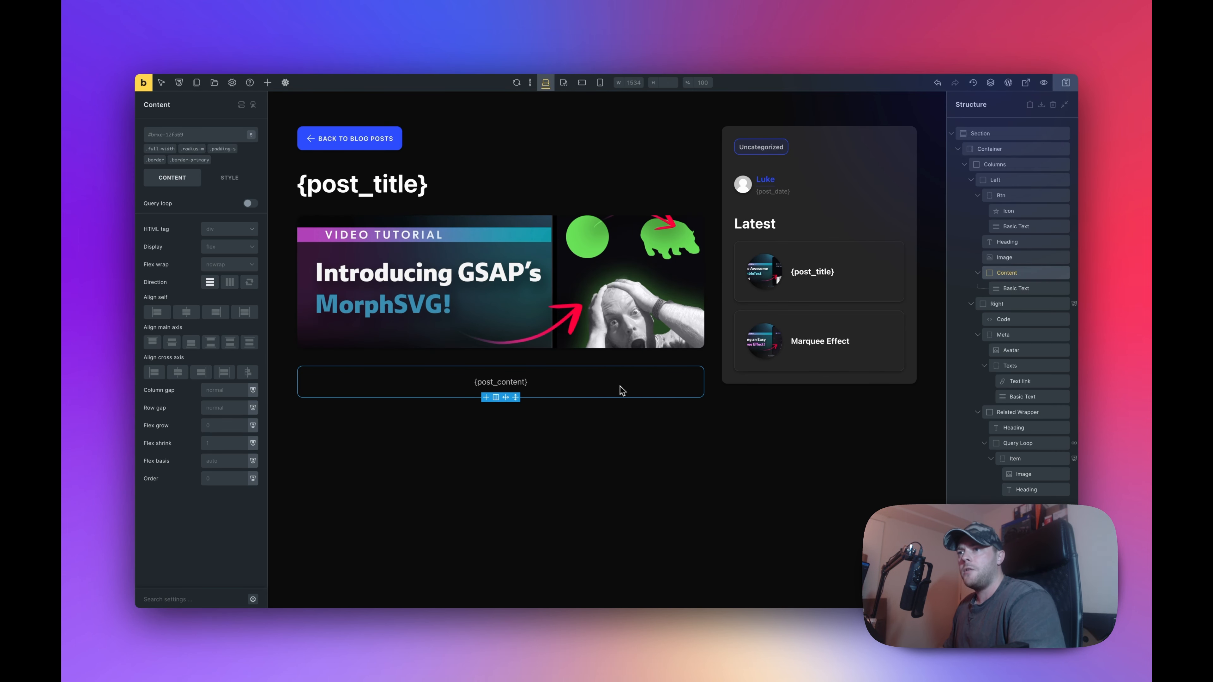
# Assign the blog-text-m class to the Content element of the post template in the Bricks builder, and save the template
pyautogui.click(185, 140)
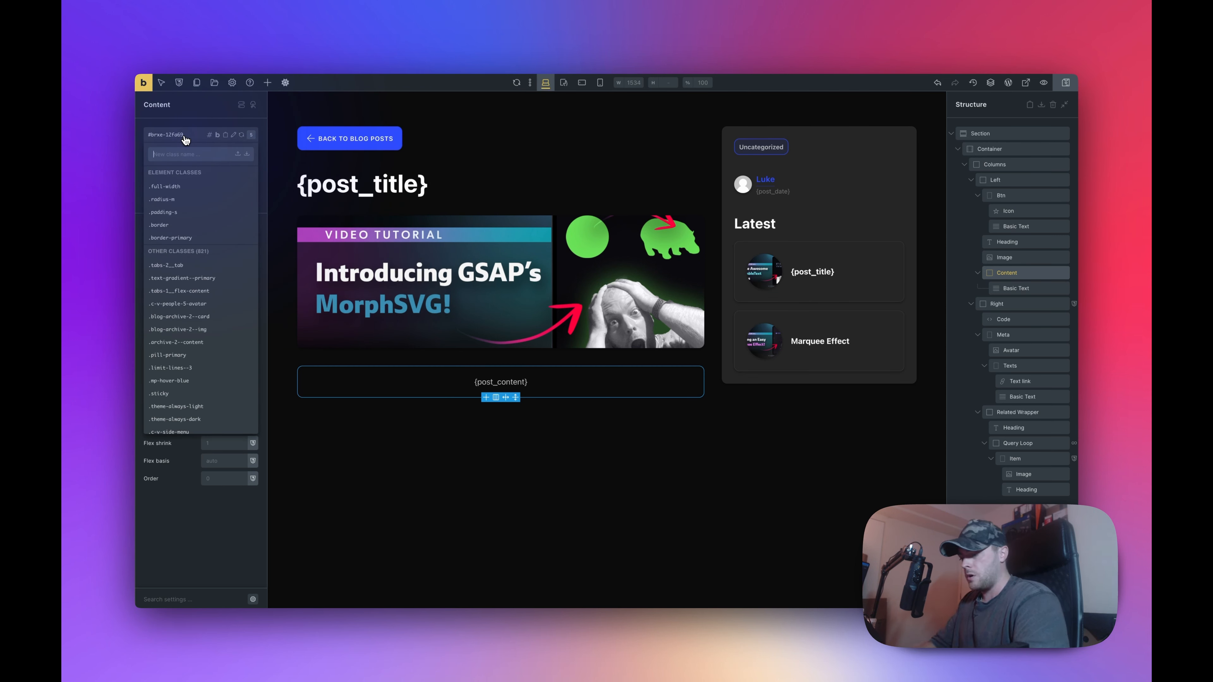
pyautogui.write('blo')
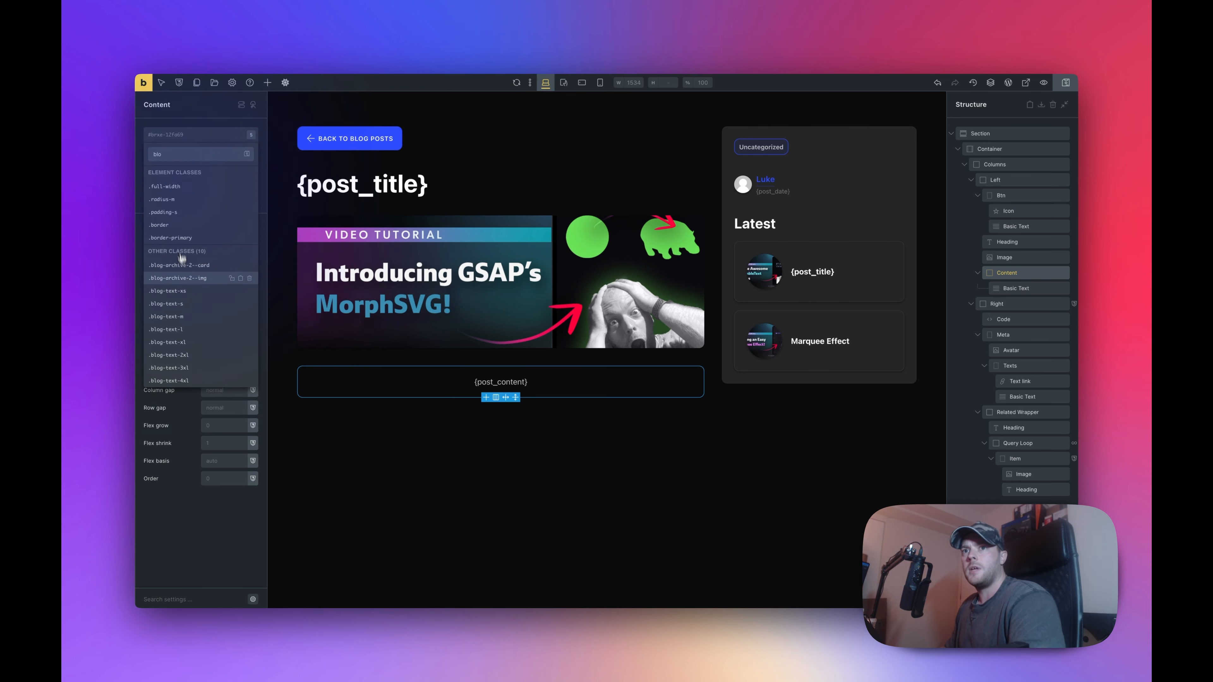
pyautogui.click(181, 316)
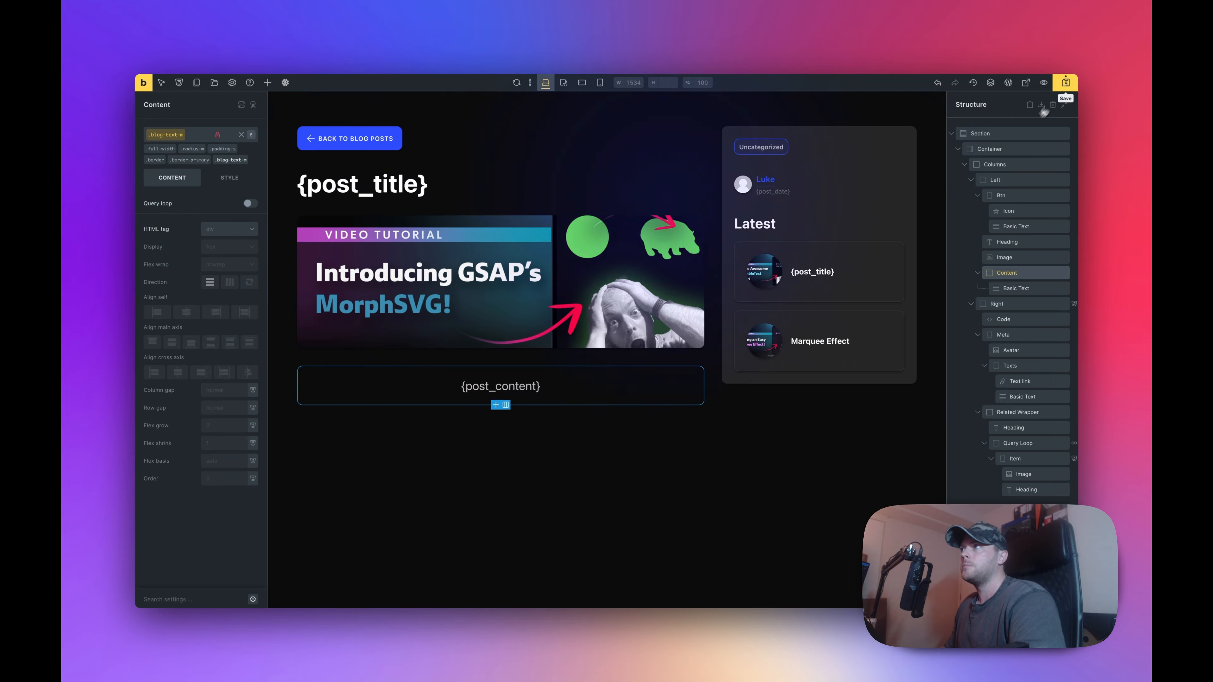
pyautogui.click(1065, 83)
# Check the body text size throughout the Scramble Text post, and return to the Core Framework typography settings
pyautogui.click(450, 39)
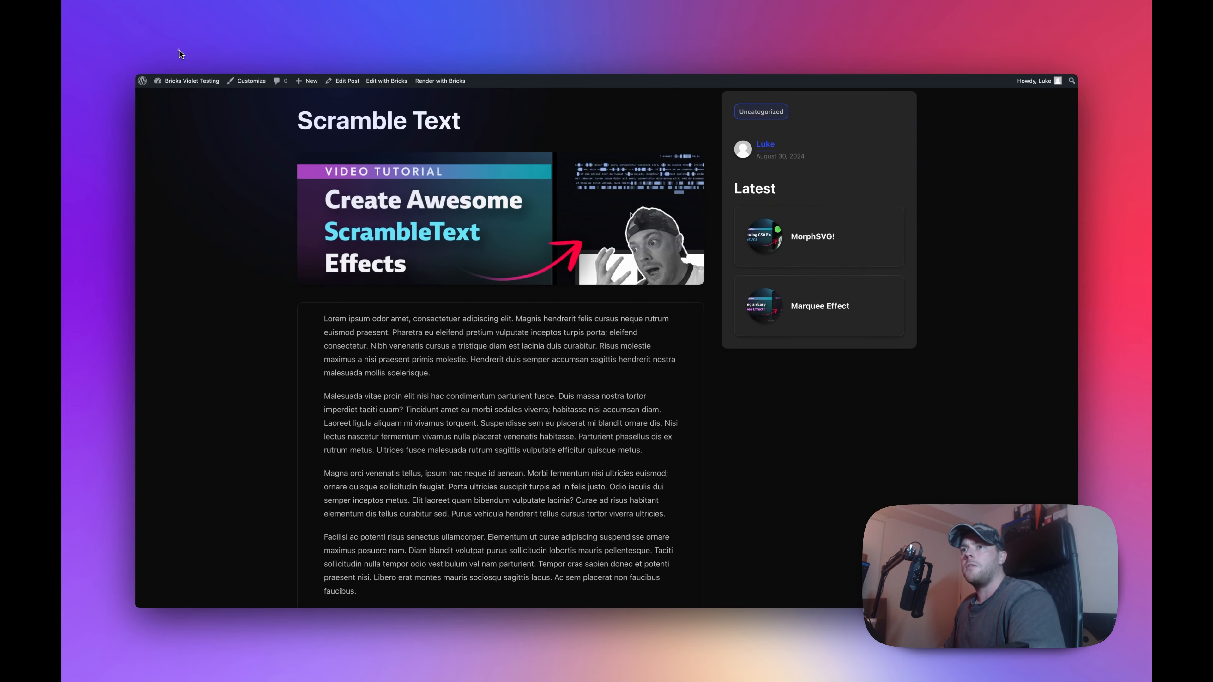
pyautogui.scroll(-10, 467, 366)
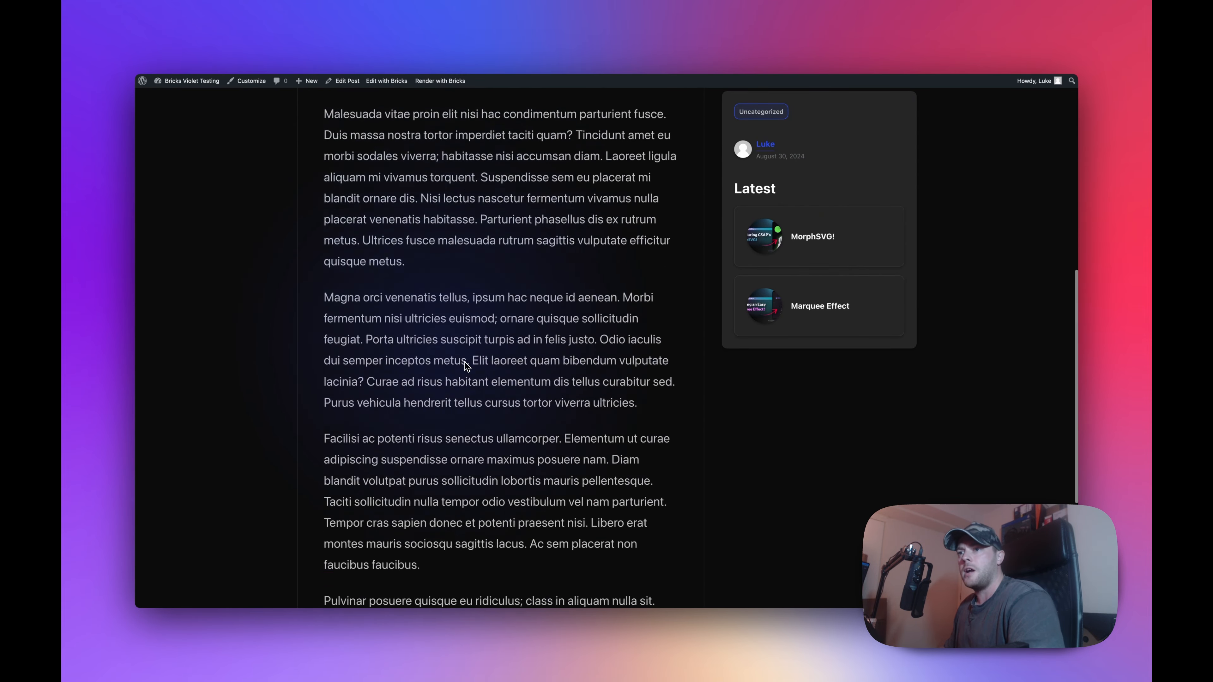
pyautogui.scroll(-5, 467, 366)
pyautogui.scroll(10, 468, 366)
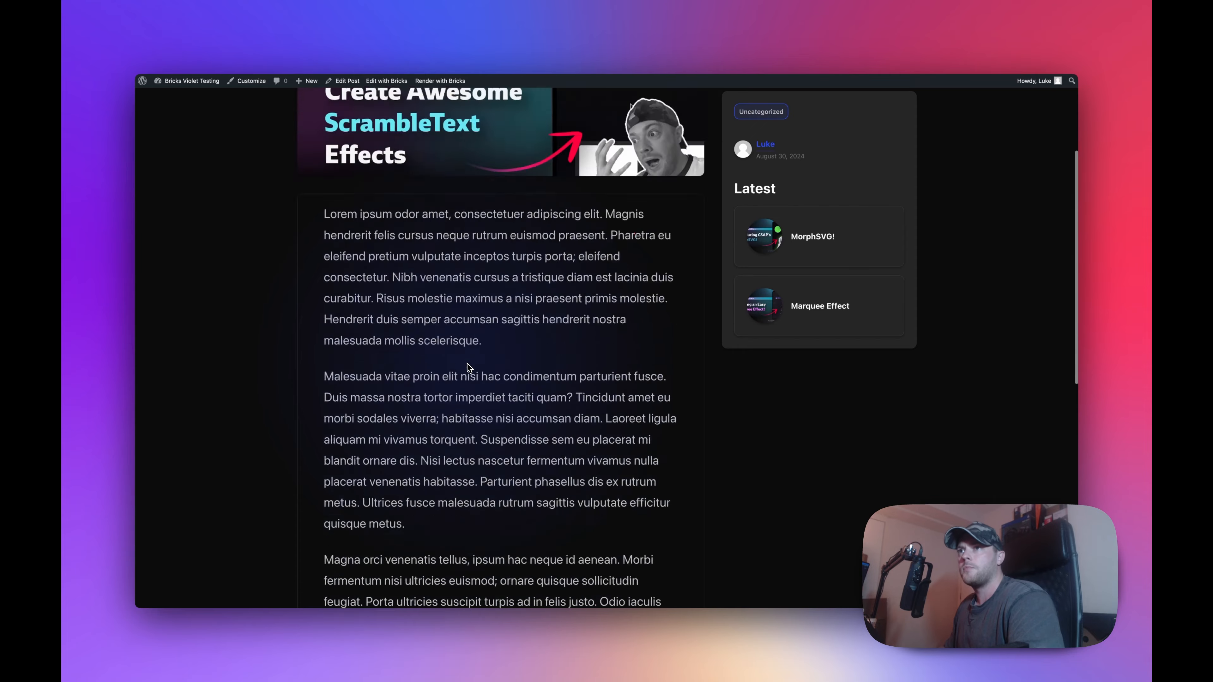
pyautogui.scroll(5, 467, 366)
pyautogui.click(351, 134)
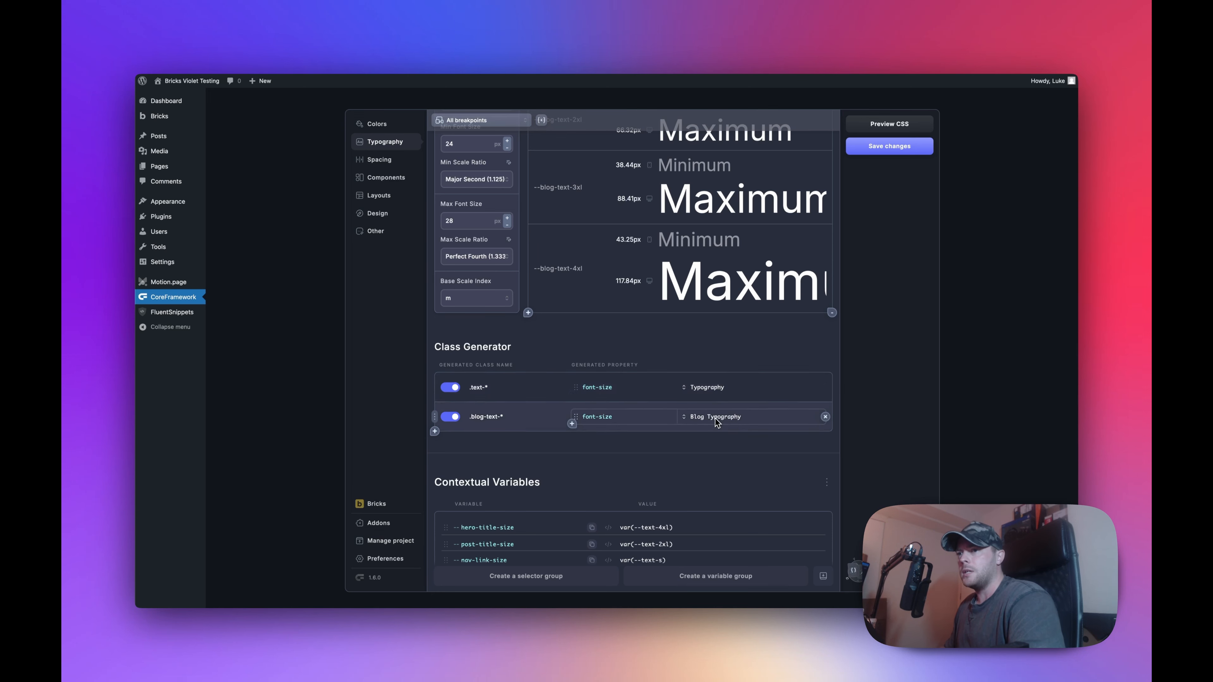
# Add three smaller sizes below text-xs to the main Typography scale
pyautogui.scroll(-2, 716, 417)
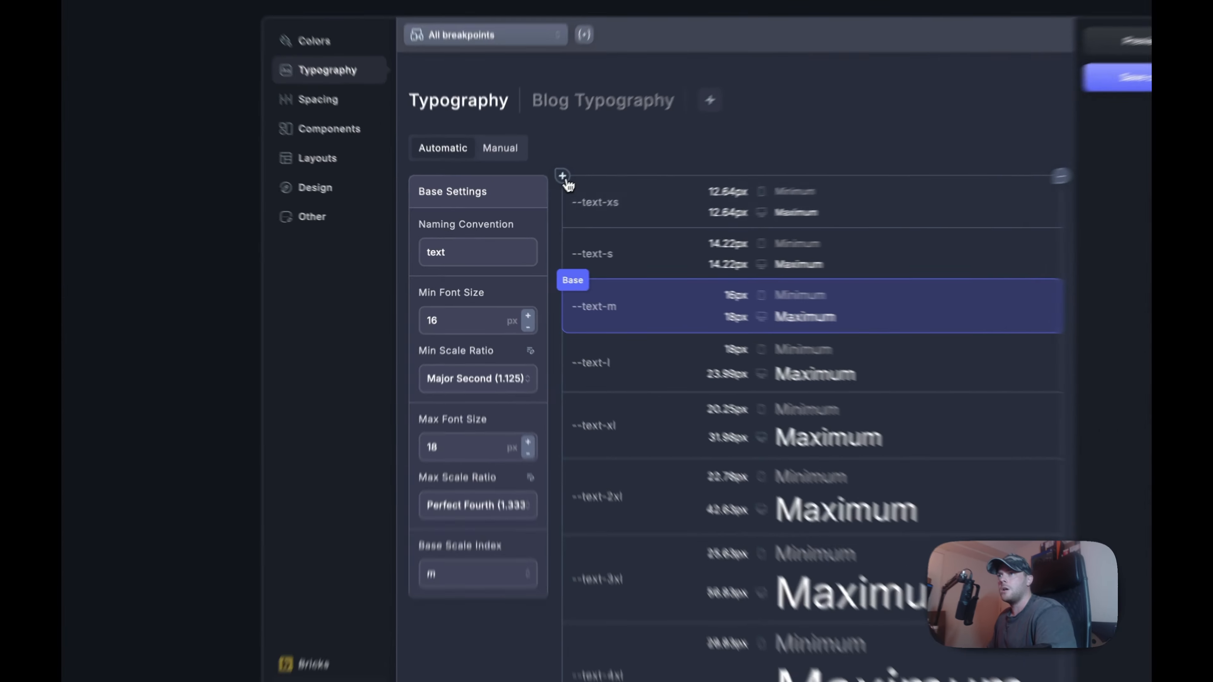
pyautogui.click(527, 206)
pyautogui.click(527, 206)
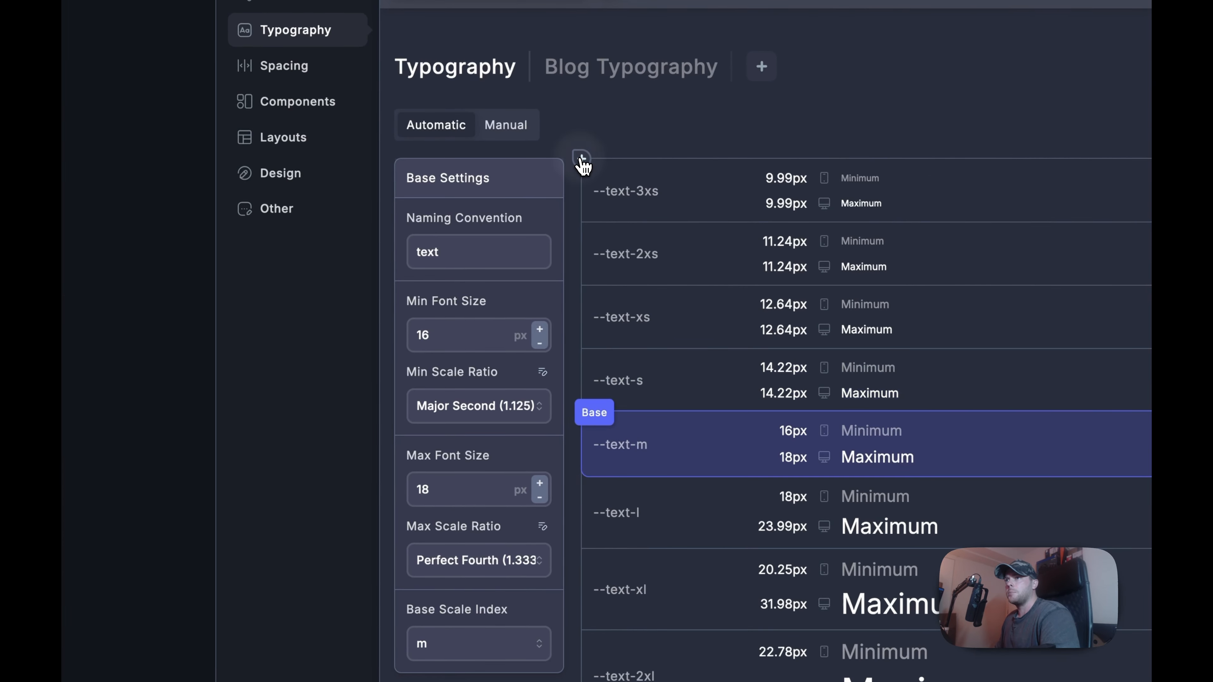
pyautogui.click(581, 159)
# Add two larger sizes above text-4xl to the main Typography scale
pyautogui.scroll(-10, 584, 162)
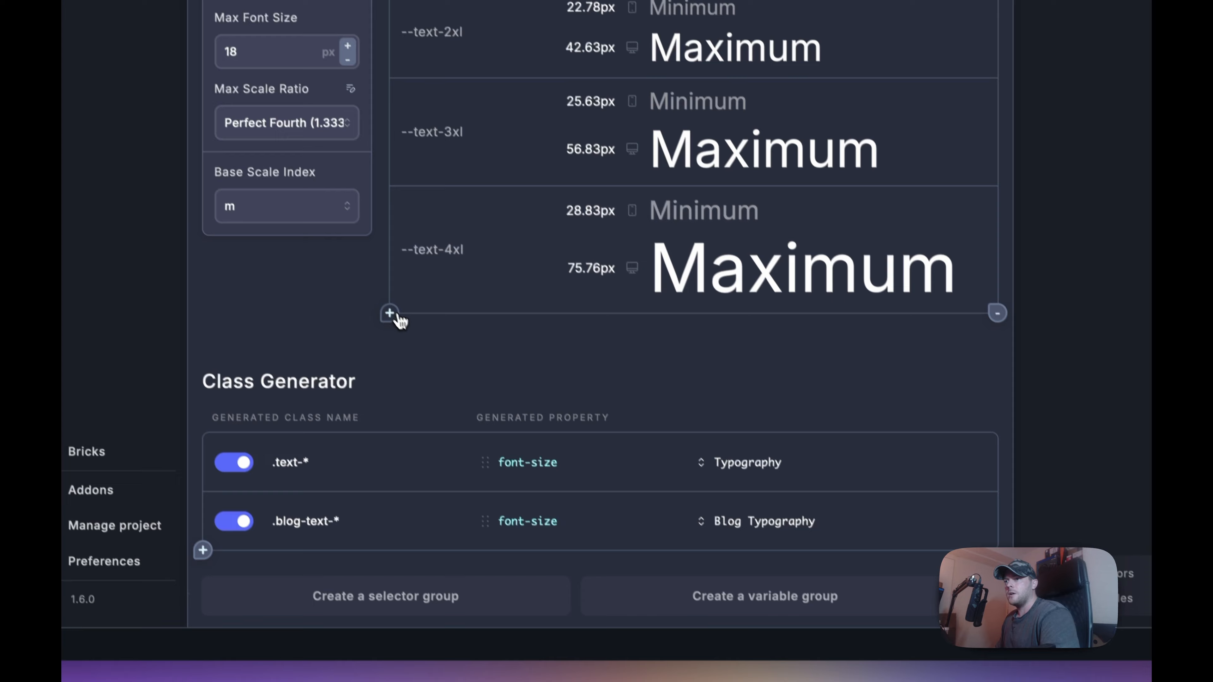
pyautogui.click(389, 314)
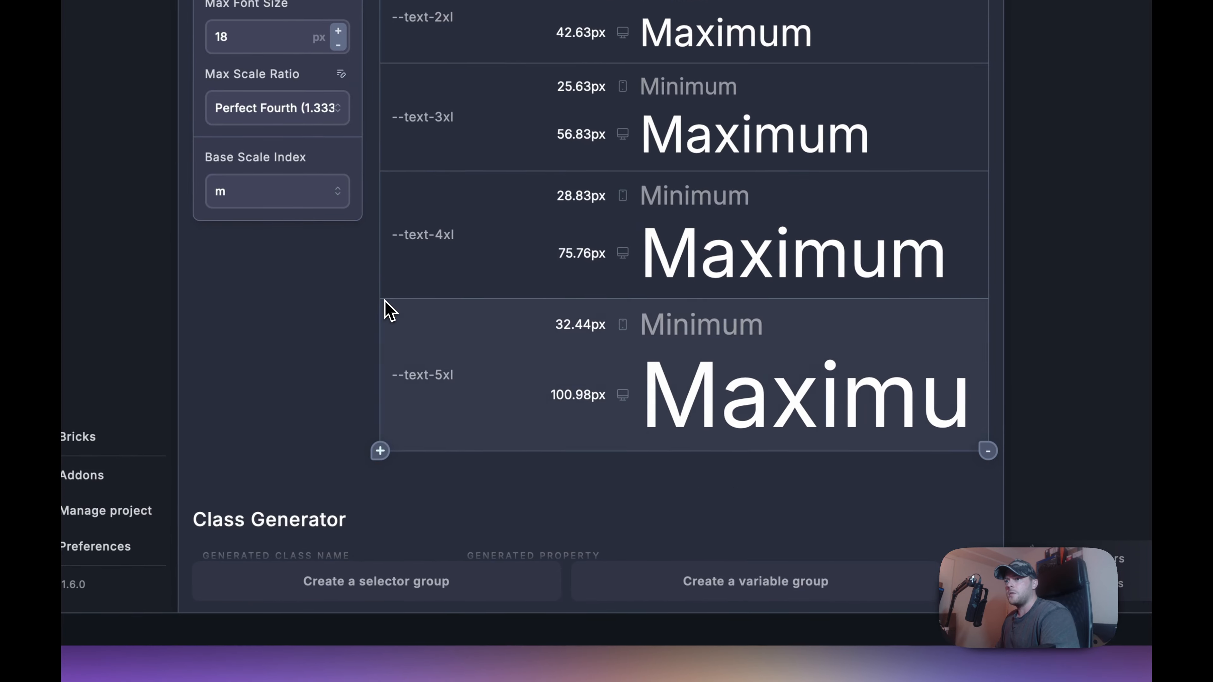
pyautogui.click(379, 449)
# Remove the added sizes from both ends of the Typography scale, leaving text-xs as the smallest and text-4xl as the largest
pyautogui.scroll(-4, 445, 402)
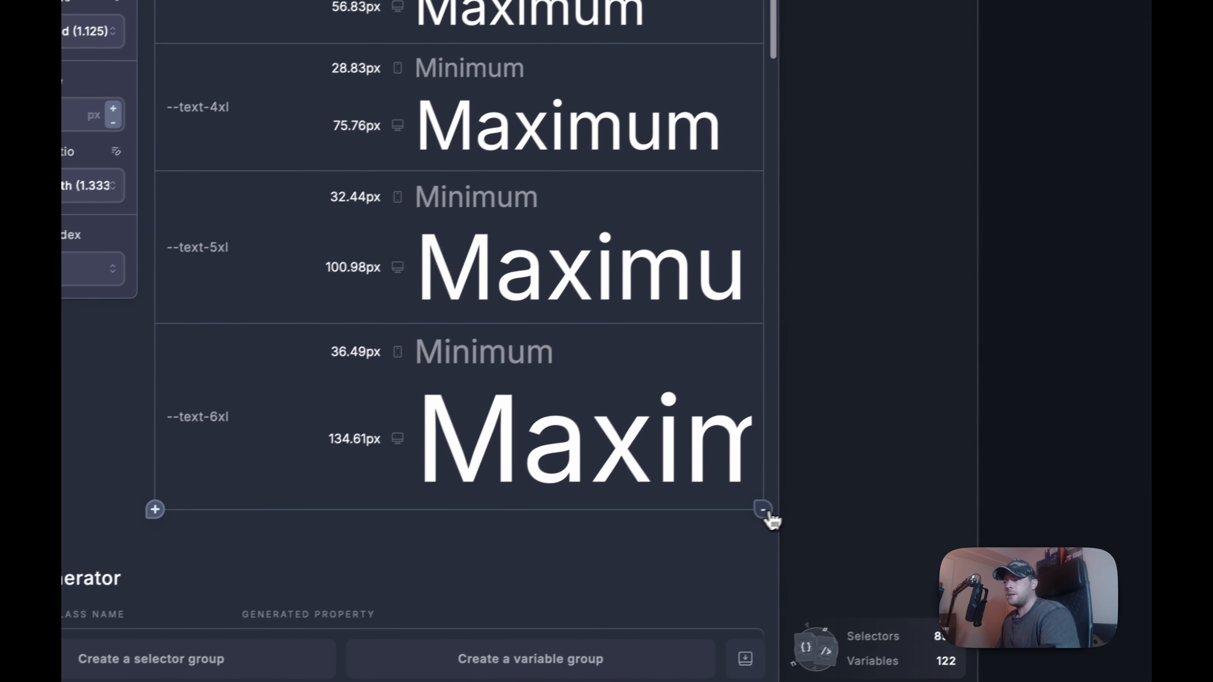
pyautogui.click(985, 414)
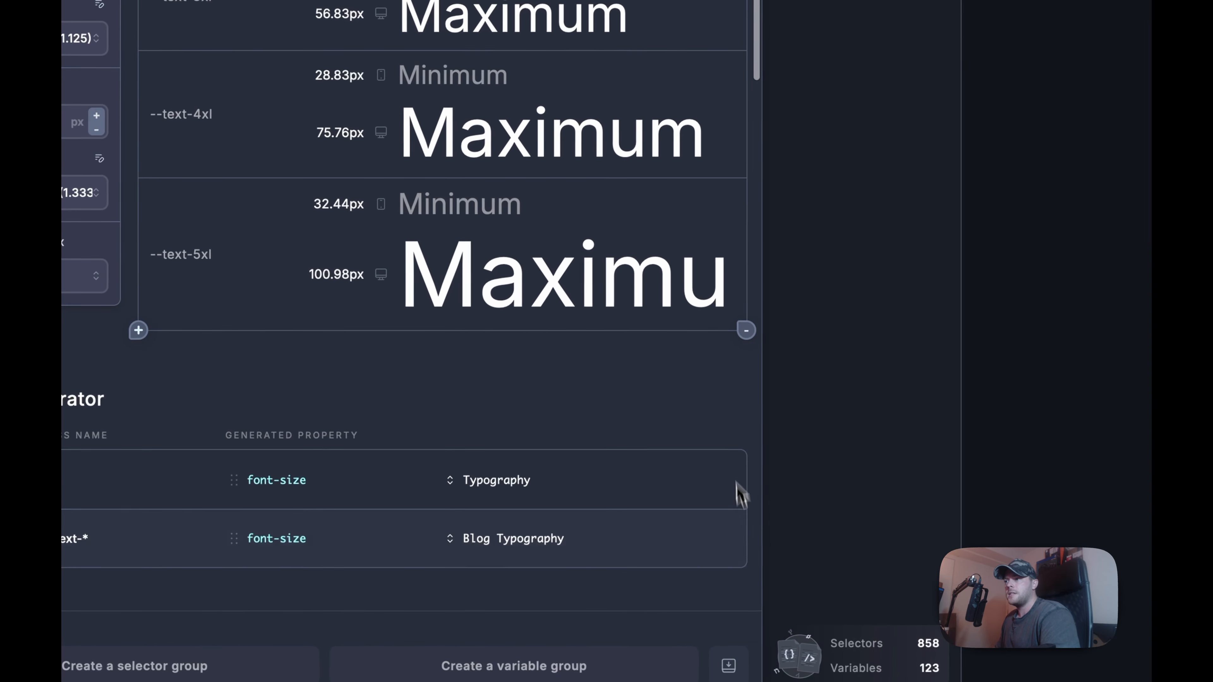
pyautogui.click(747, 329)
pyautogui.scroll(10, 482, 367)
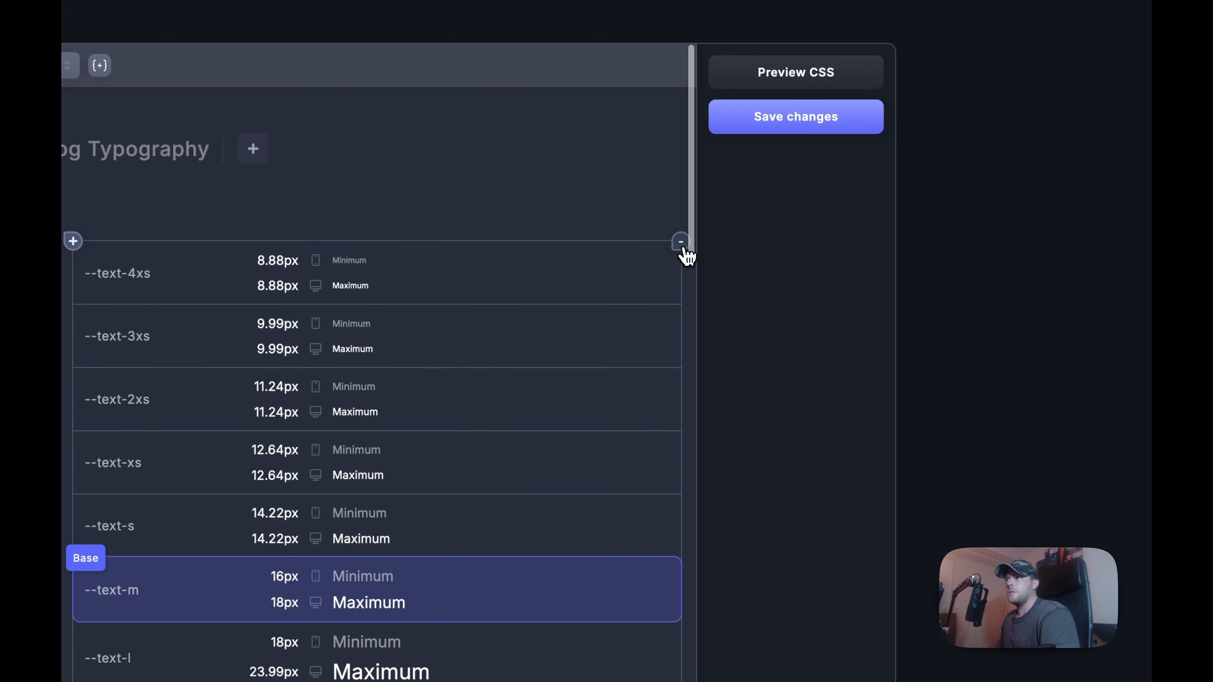
pyautogui.click(681, 246)
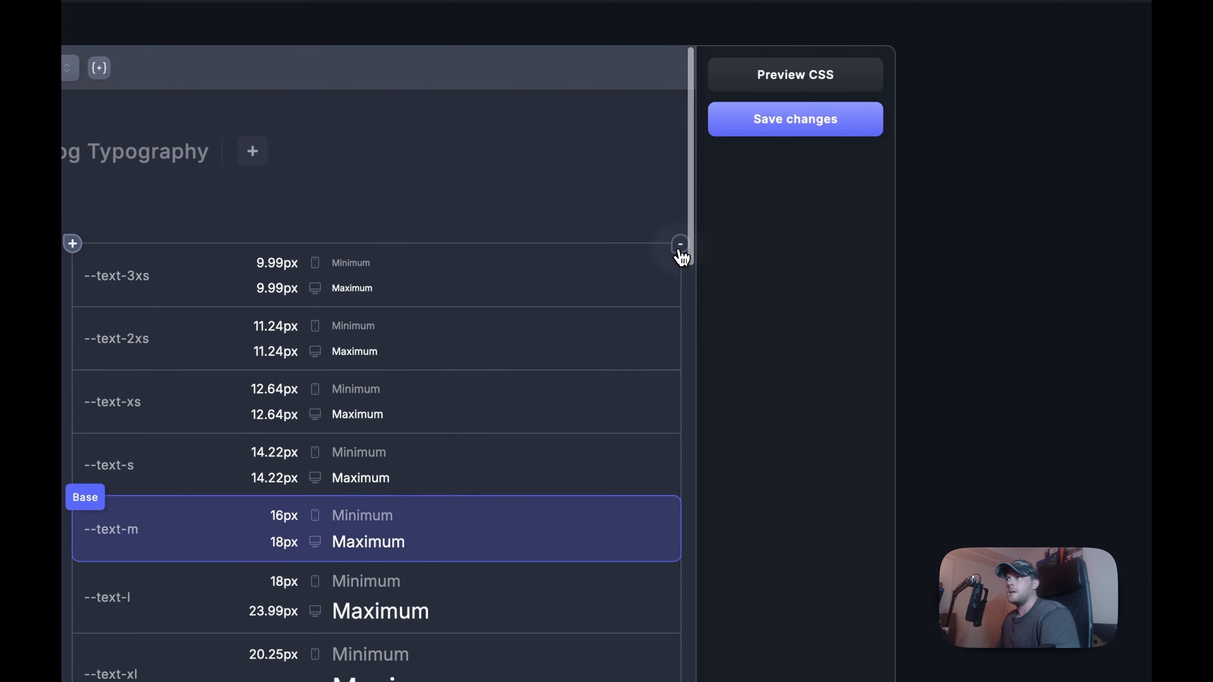
pyautogui.click(682, 246)
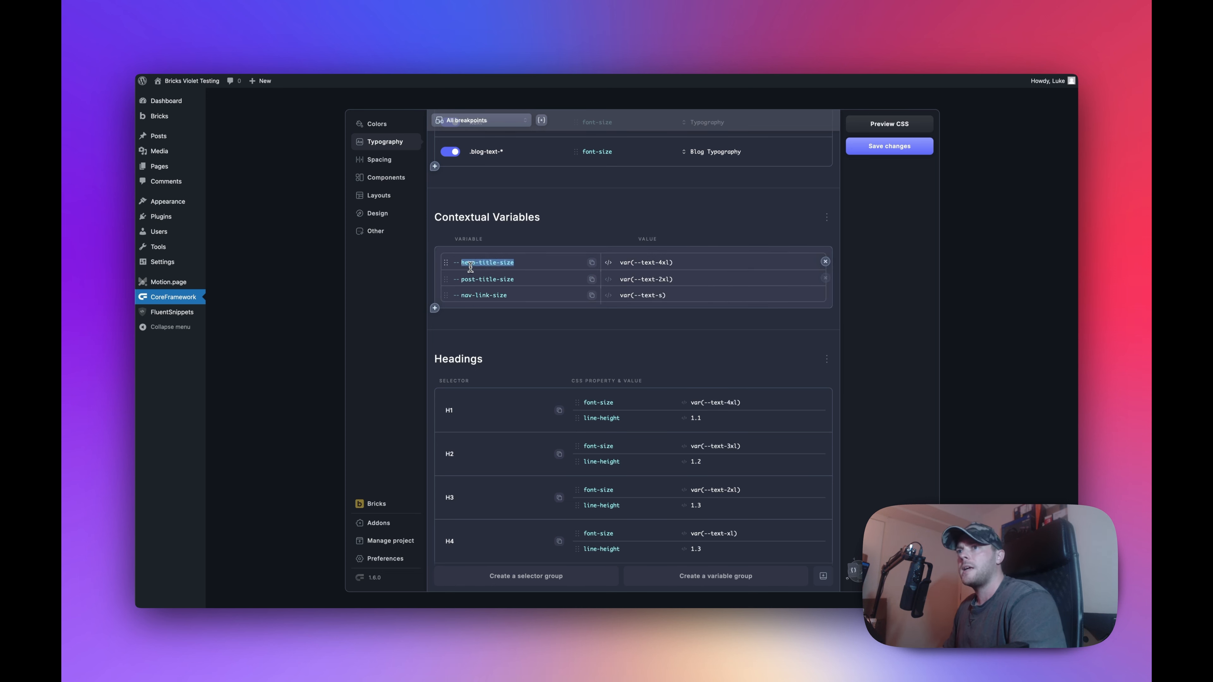
# Add an empty variable row below nav-link-size in the Contextual Variables group
pyautogui.moveTo(529, 280); pyautogui.dragTo(443, 280)
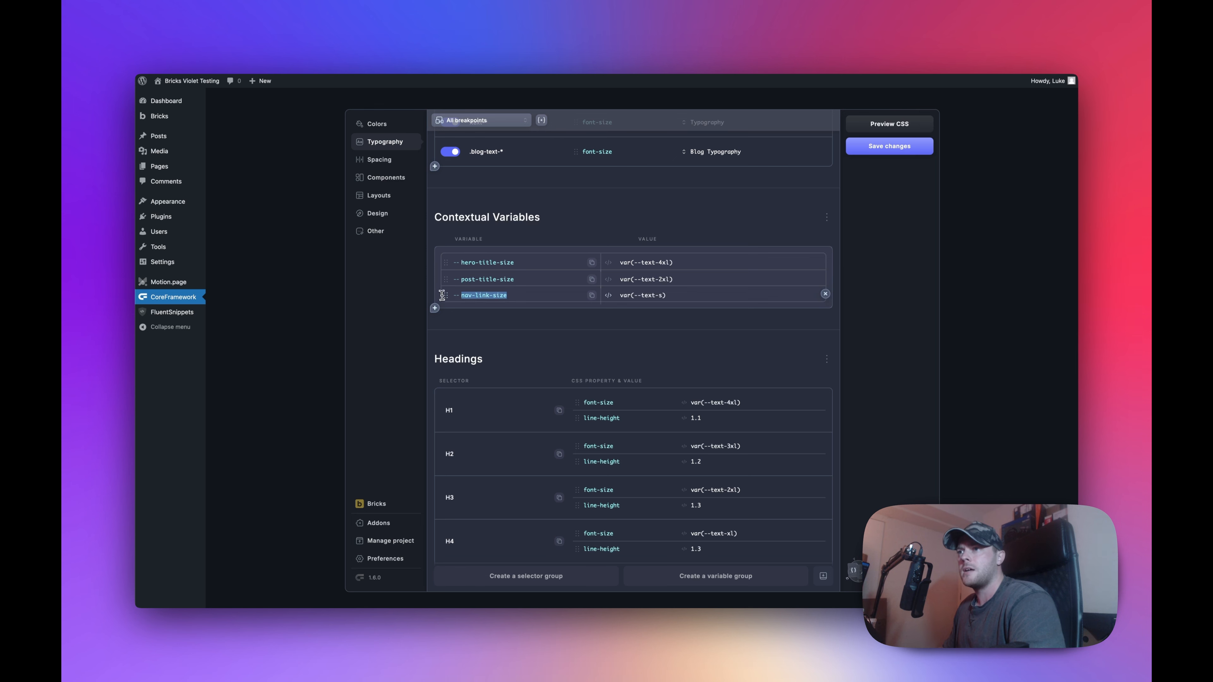
pyautogui.click(434, 308)
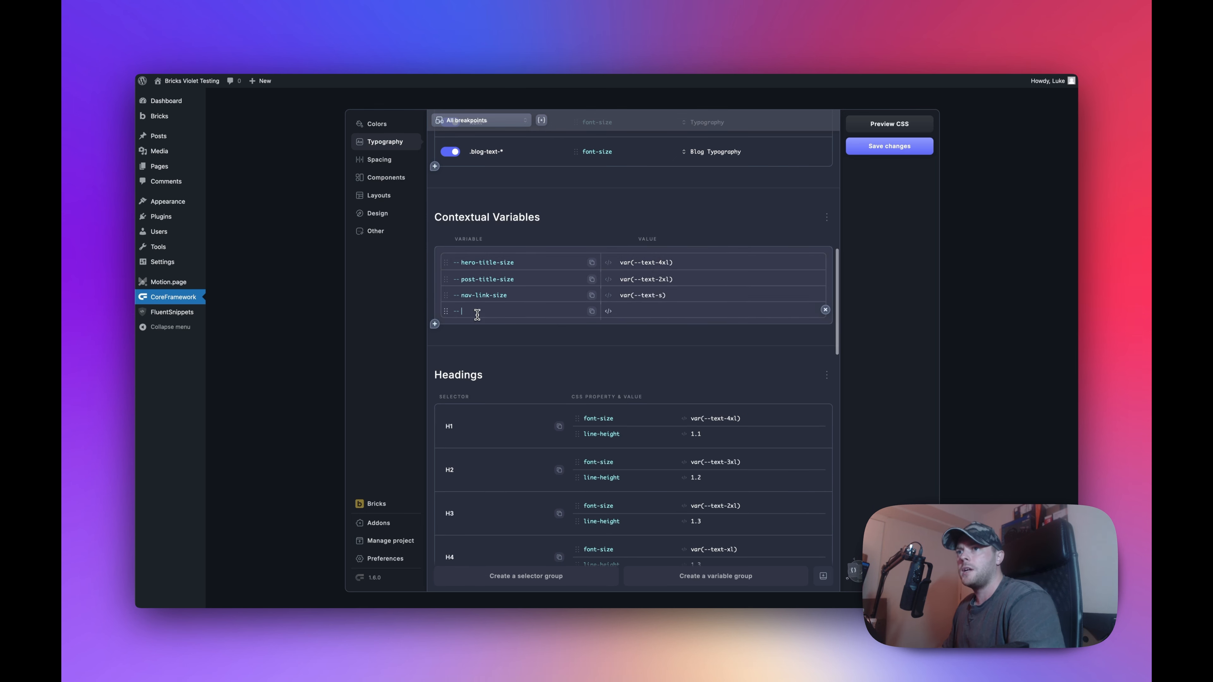
# Review the Headings, Line heights and Text Modifiers groups, the Class Generator and the Contextual Variables, and return to the Typography scale
pyautogui.scroll(-5, 444, 320)
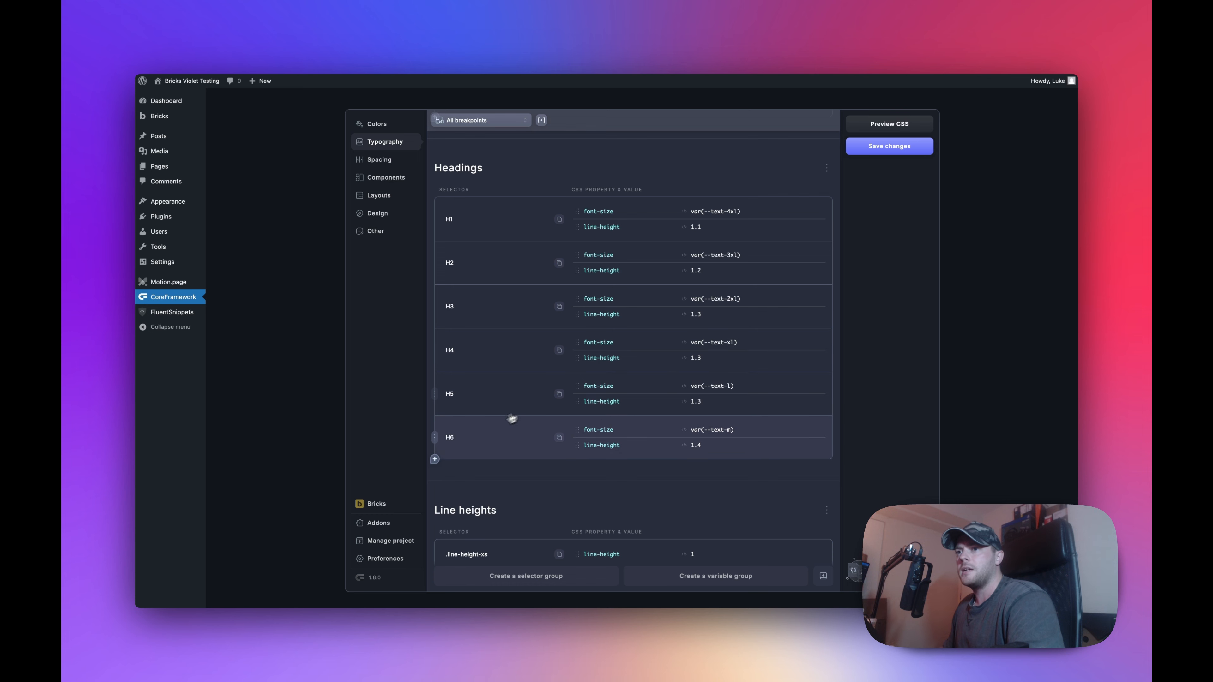
pyautogui.scroll(-2, 497, 416)
pyautogui.scroll(-5, 510, 399)
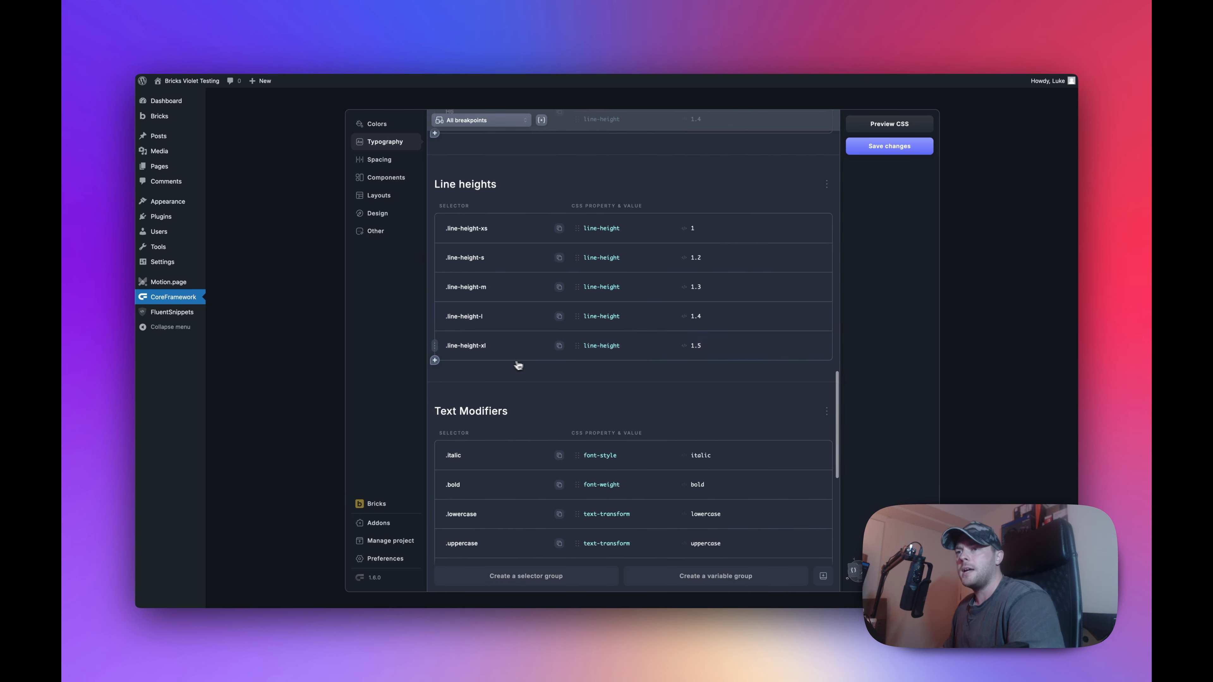
pyautogui.scroll(-5, 487, 353)
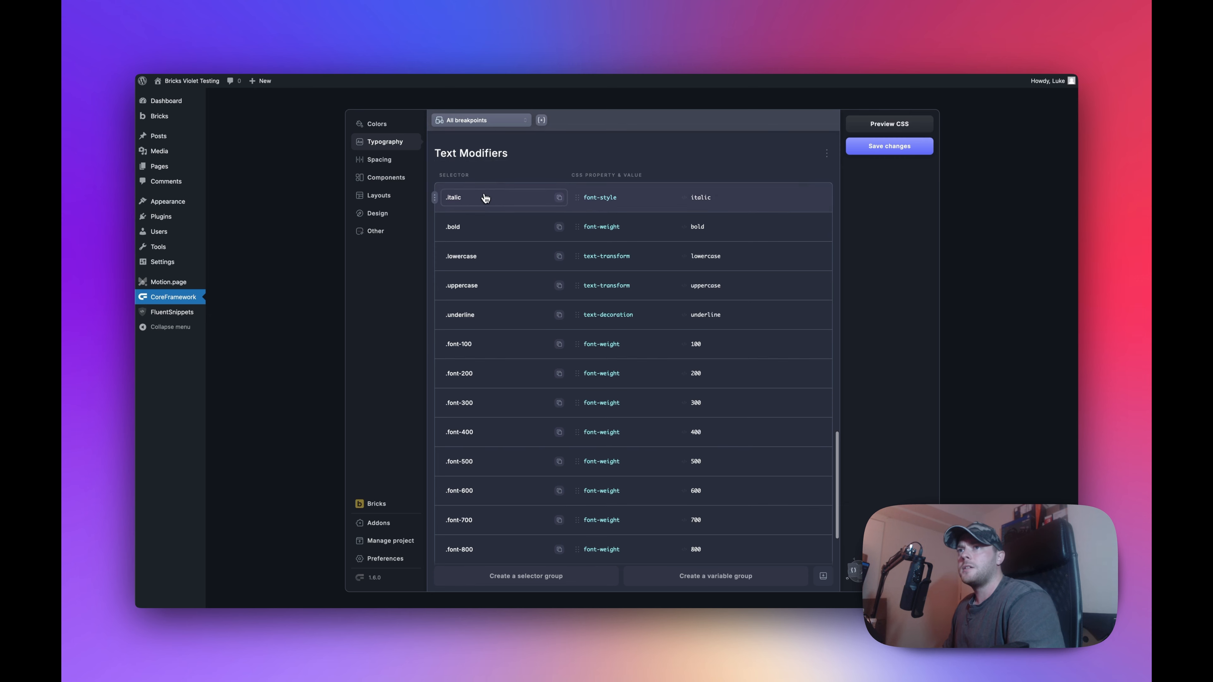
pyautogui.scroll(-1, 485, 199)
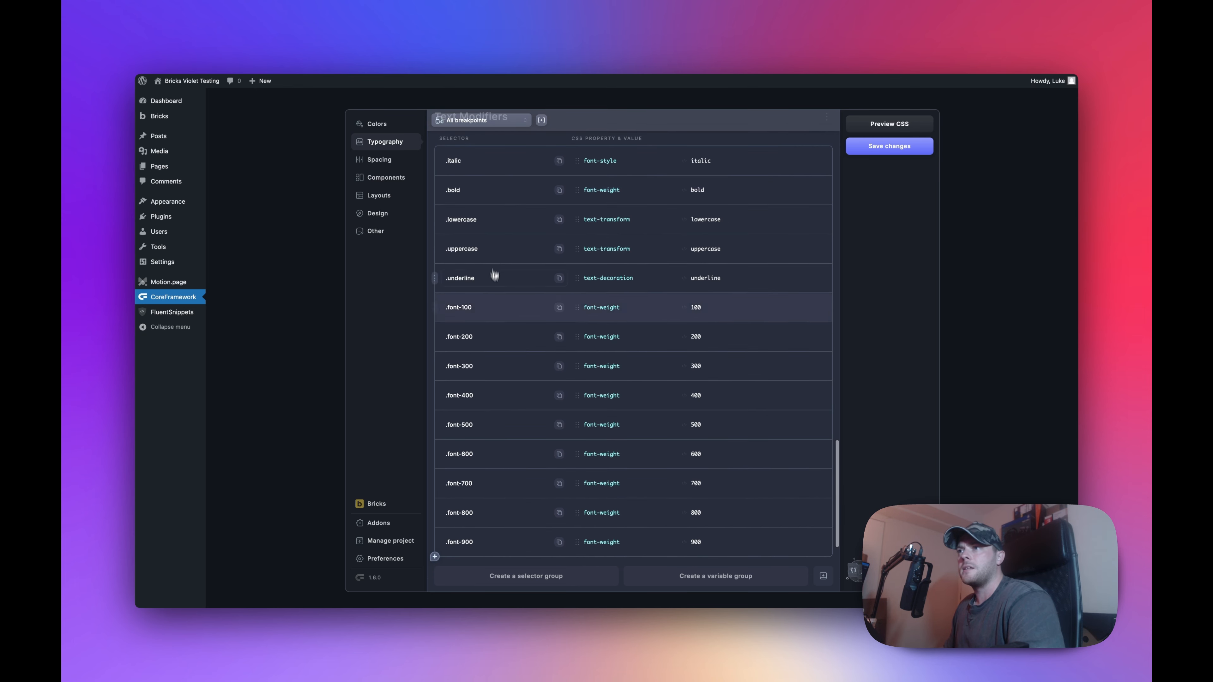
pyautogui.scroll(-4, 502, 374)
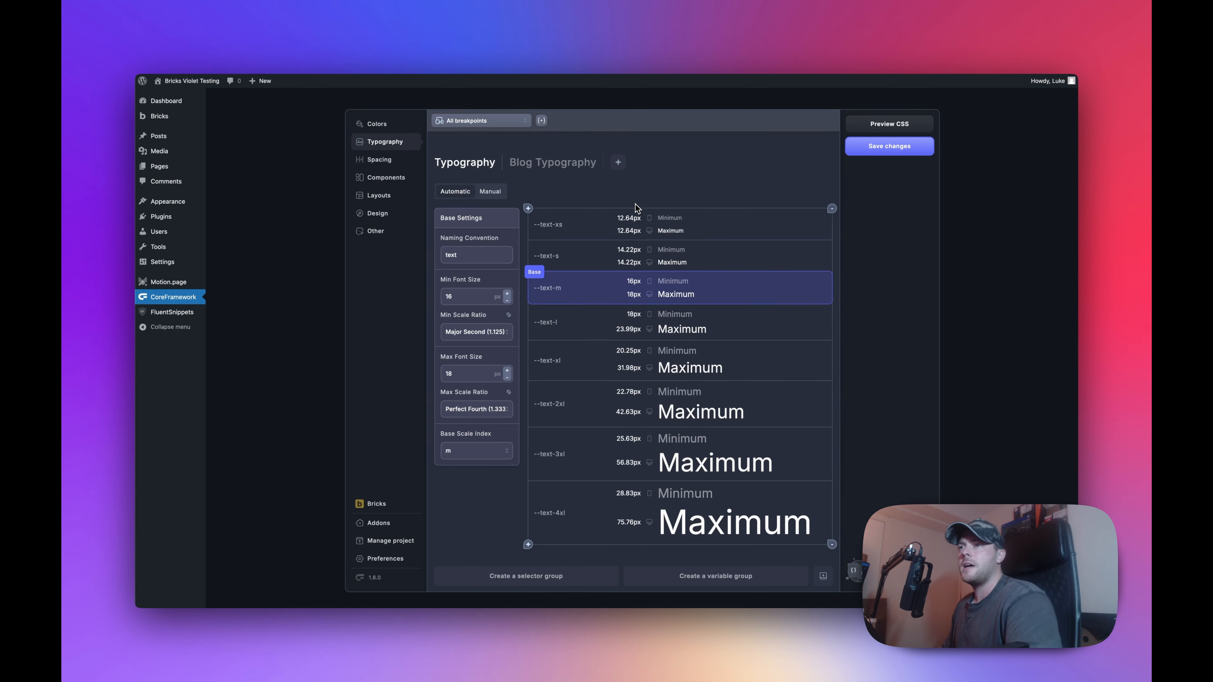
pyautogui.scroll(-6, 568, 198)
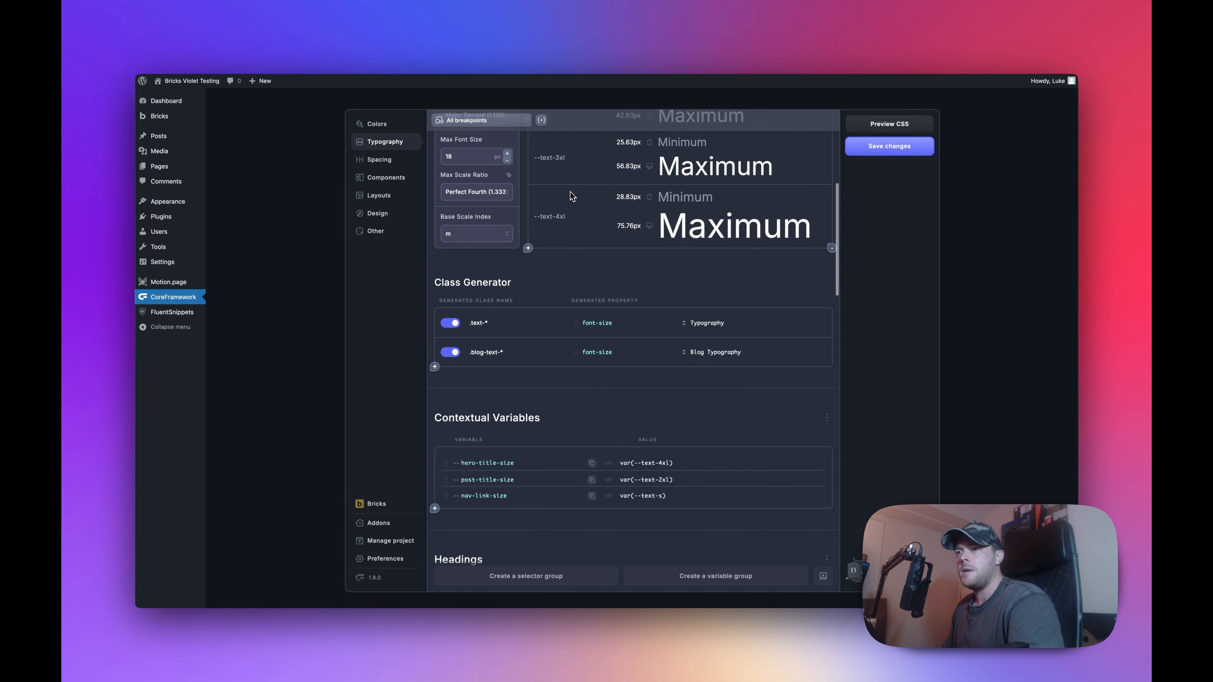
pyautogui.scroll(5, 571, 201)
pyautogui.scroll(2, 568, 196)
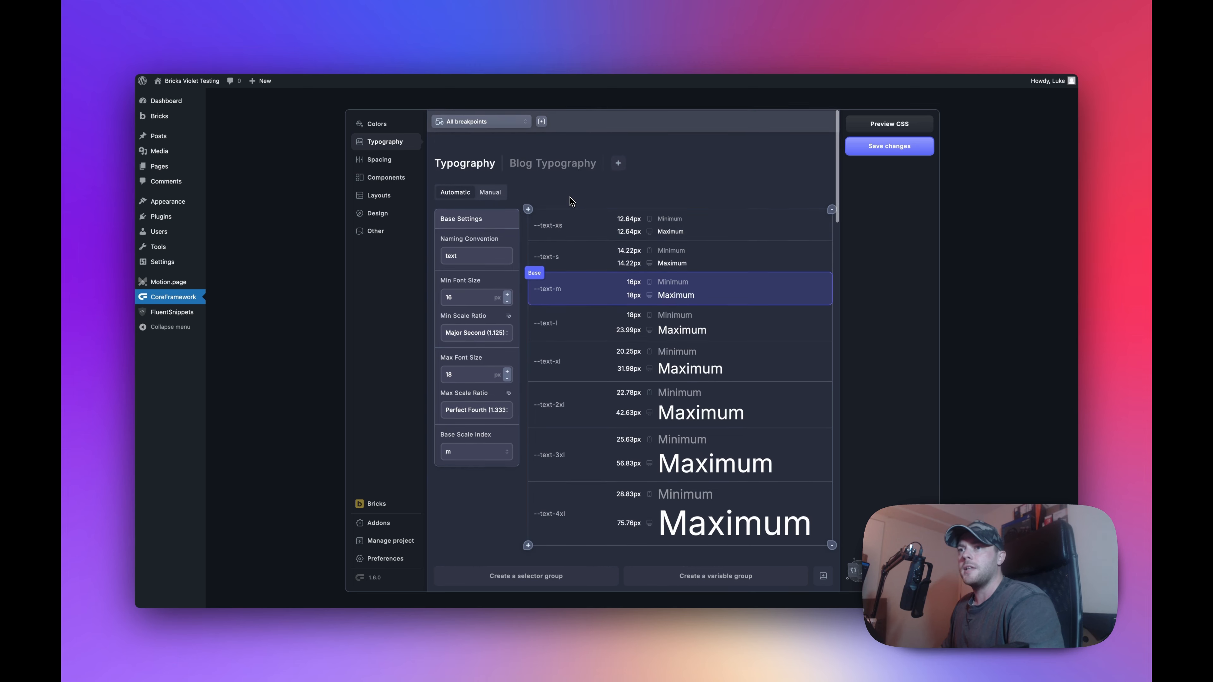